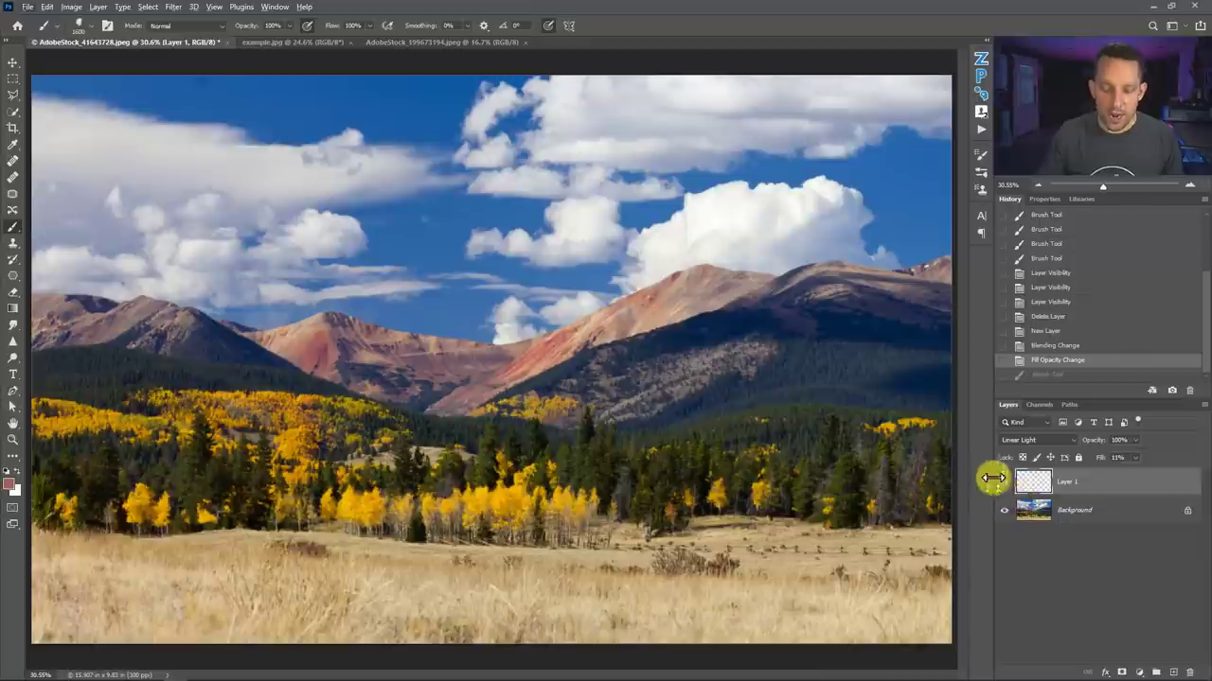
Step: On Layer 1, brush blue sampled from the sky over the sky and tan sampled from the grass over the meadow
left_click(419, 87, "alt")
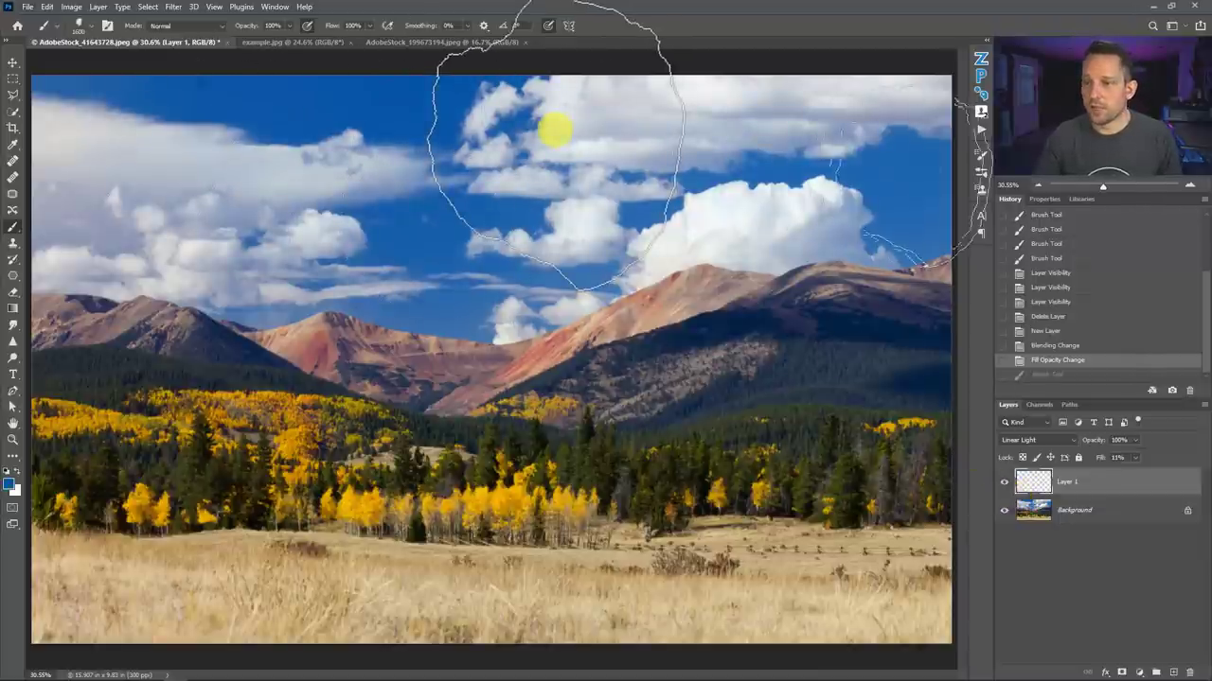
left_click(555, 130)
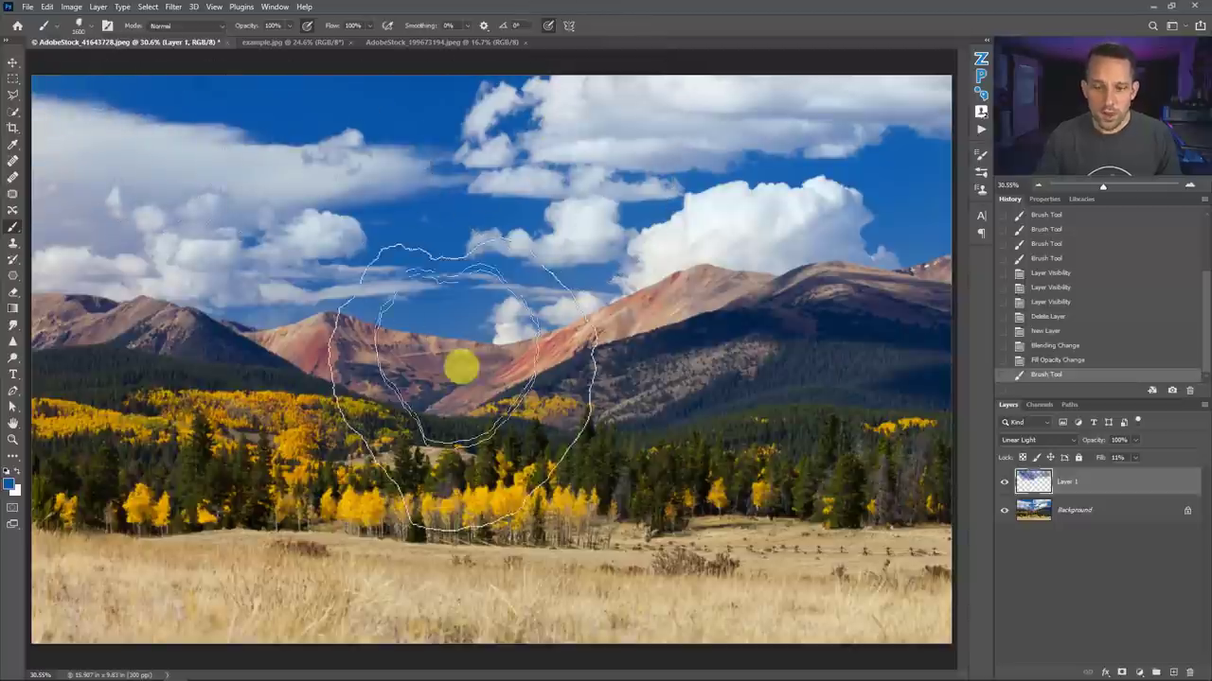
left_click(615, 608, "alt")
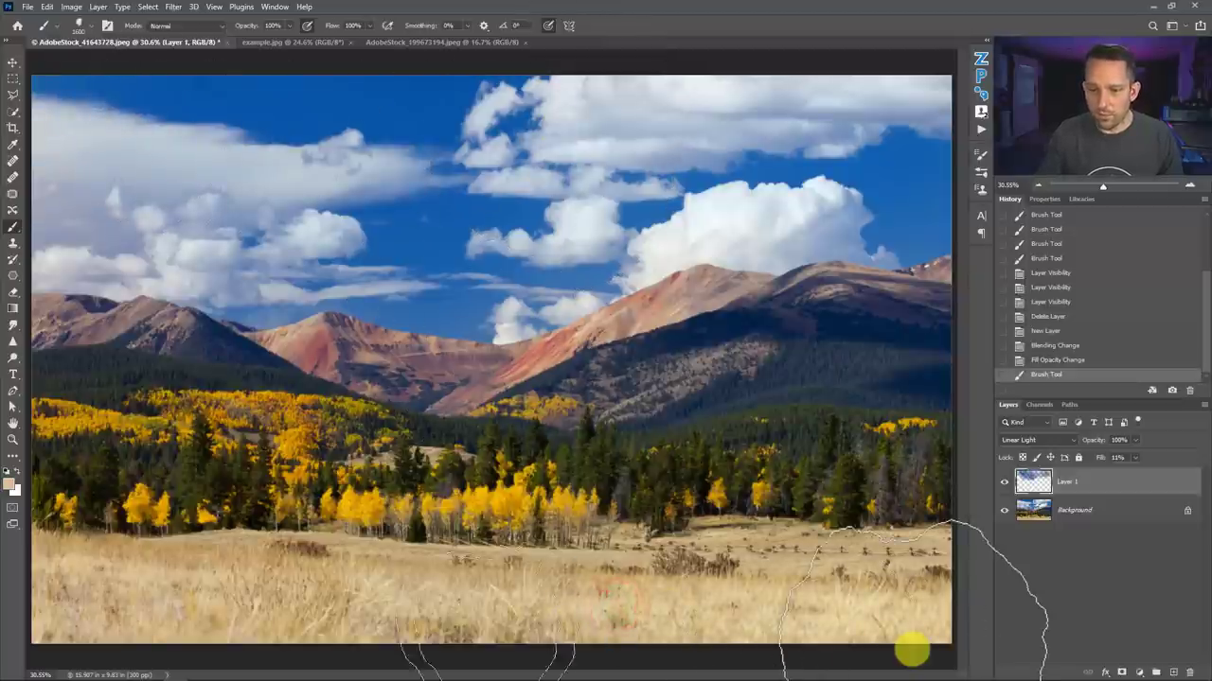
left_click_drag(911, 649, 899, 636)
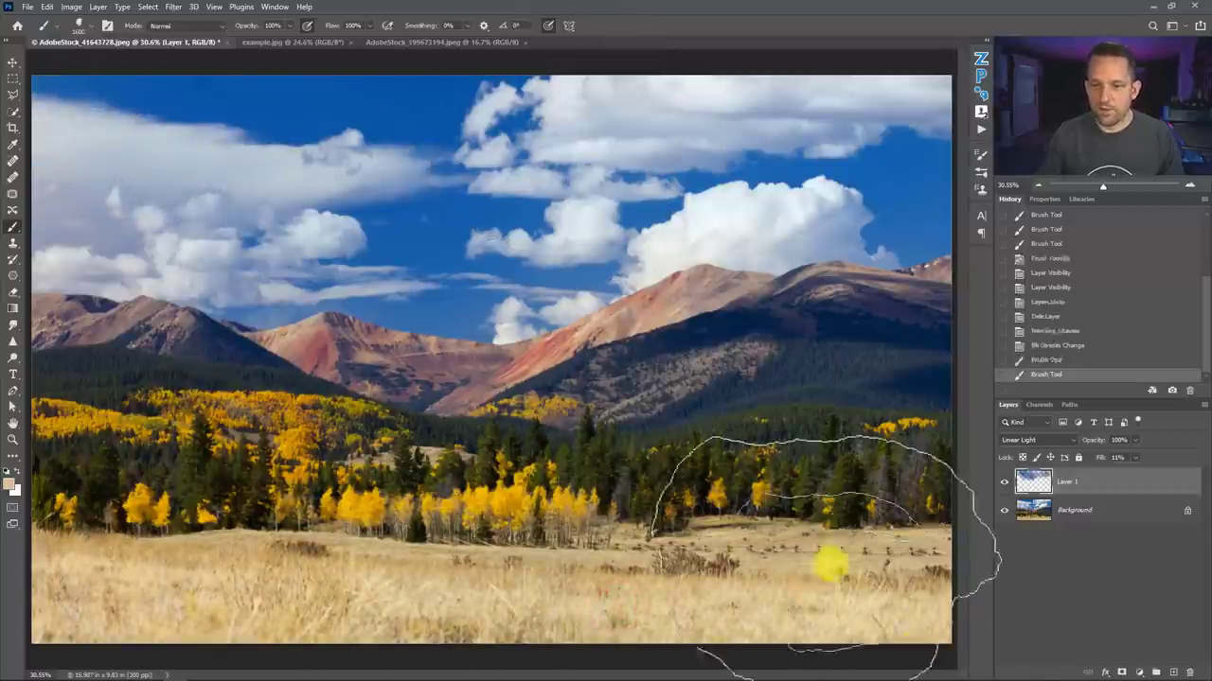
Step: Sample the yellow aspens and the dark evergreens, brushing each color over the tree line on Layer 1
left_click(507, 506, "alt")
mouse_move(620, 487)
left_mouse_down()
mouse_move(364, 485)
mouse_move(498, 489)
left_mouse_up()
left_click(691, 471, "alt")
mouse_move(696, 478)
left_mouse_down()
mouse_move(805, 455)
mouse_move(862, 402)
mouse_move(703, 454)
mouse_move(530, 455)
left_mouse_up()
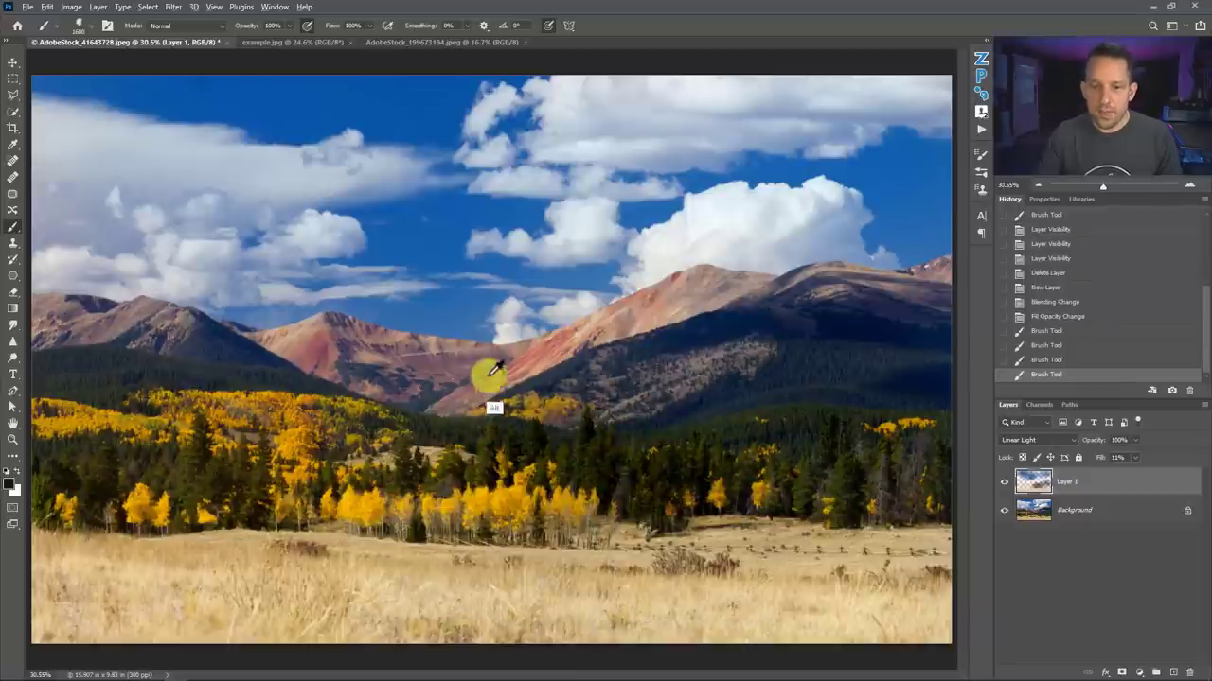
Step: Sample color from the mountains and brush it along the mountain range with a 700 px brush
left_click(384, 356, "alt")
left_click(450, 373)
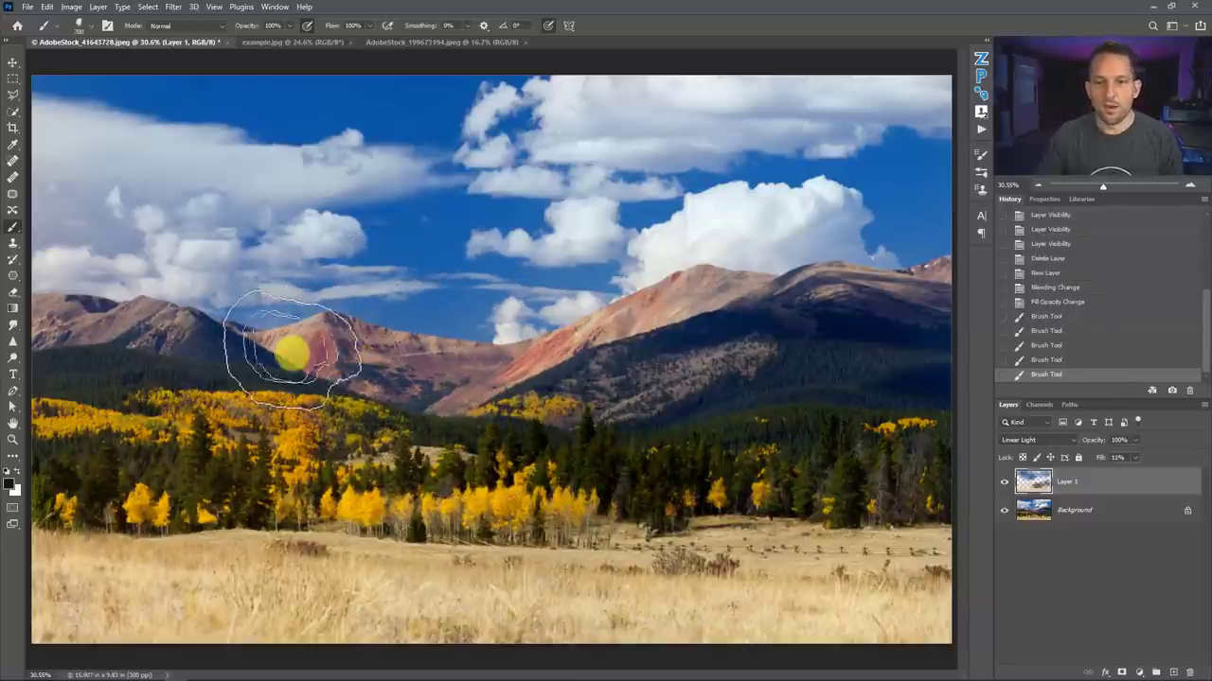
left_click_drag(291, 353, 622, 292)
left_click(813, 315)
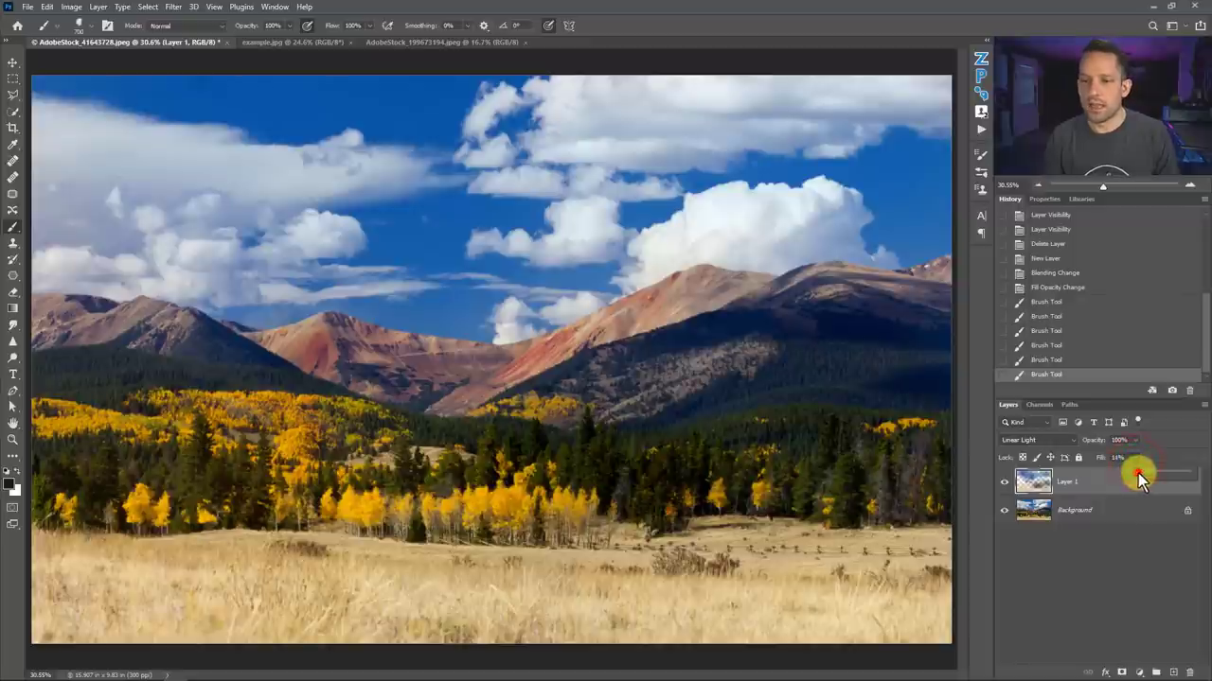
Step: Set Layer 1's fill to 10% and compare the landscape with and without the layer
left_click_drag(1139, 479, 1137, 474)
left_click(1004, 483)
left_click(1004, 483)
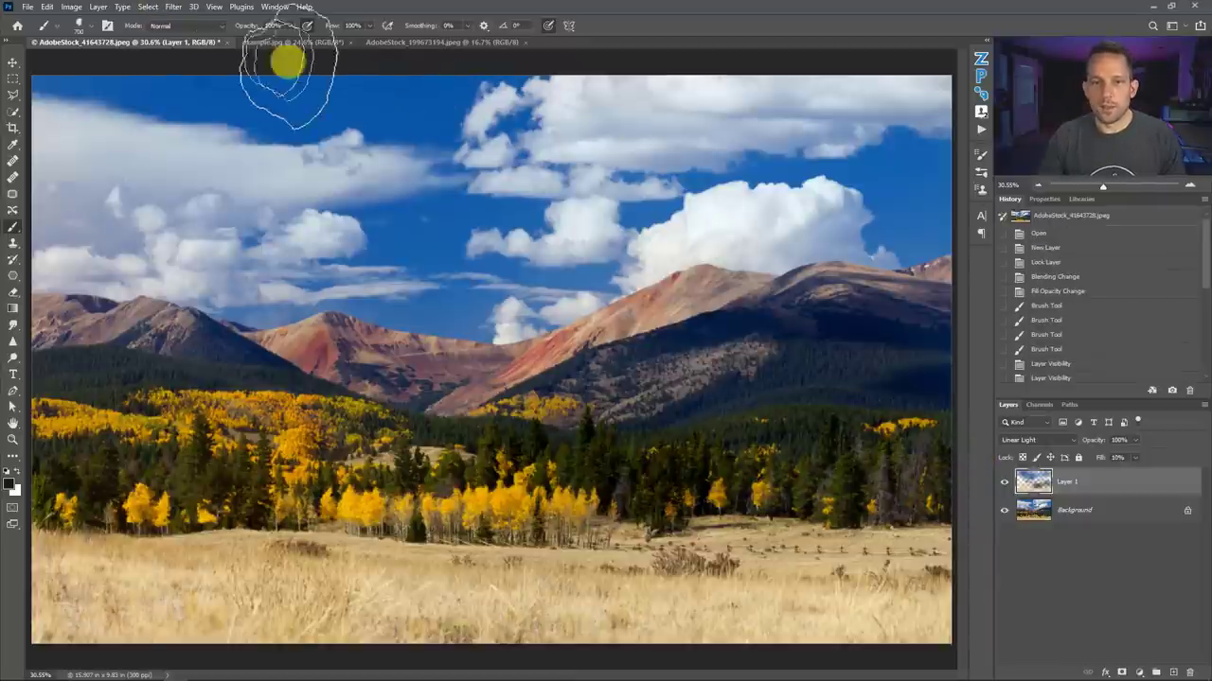
Step: In example.jpg, add a new empty layer above the background
left_click(282, 43)
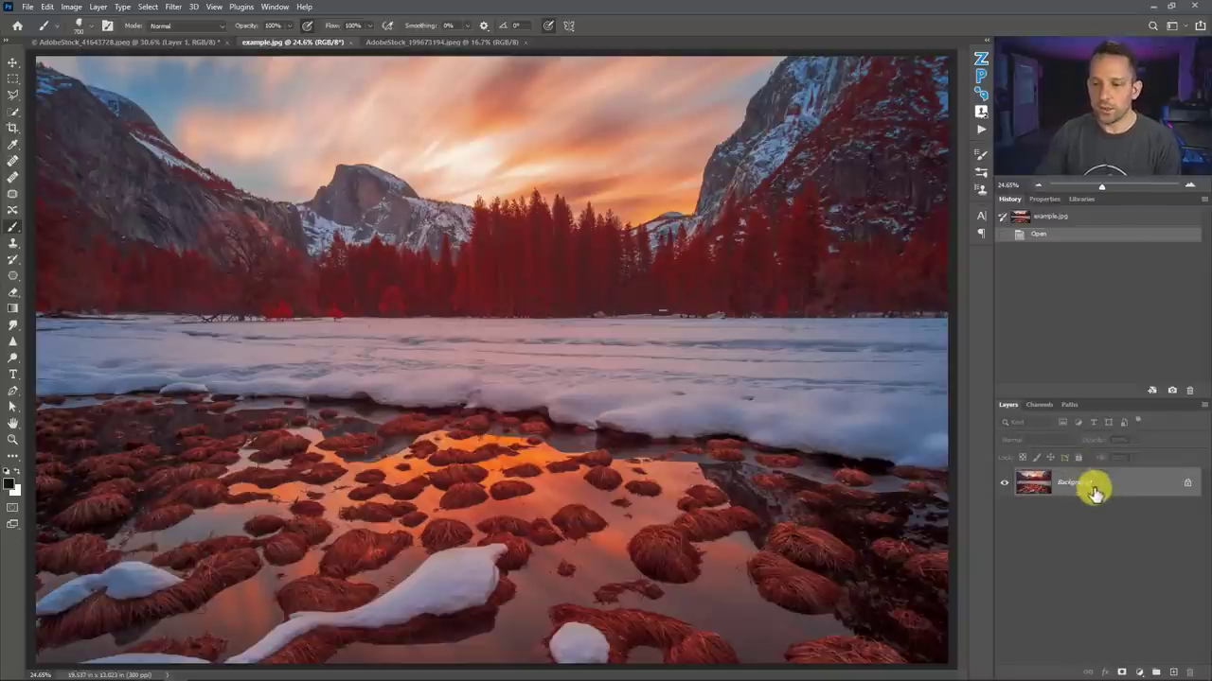
left_click_drag(1093, 497, 1183, 671)
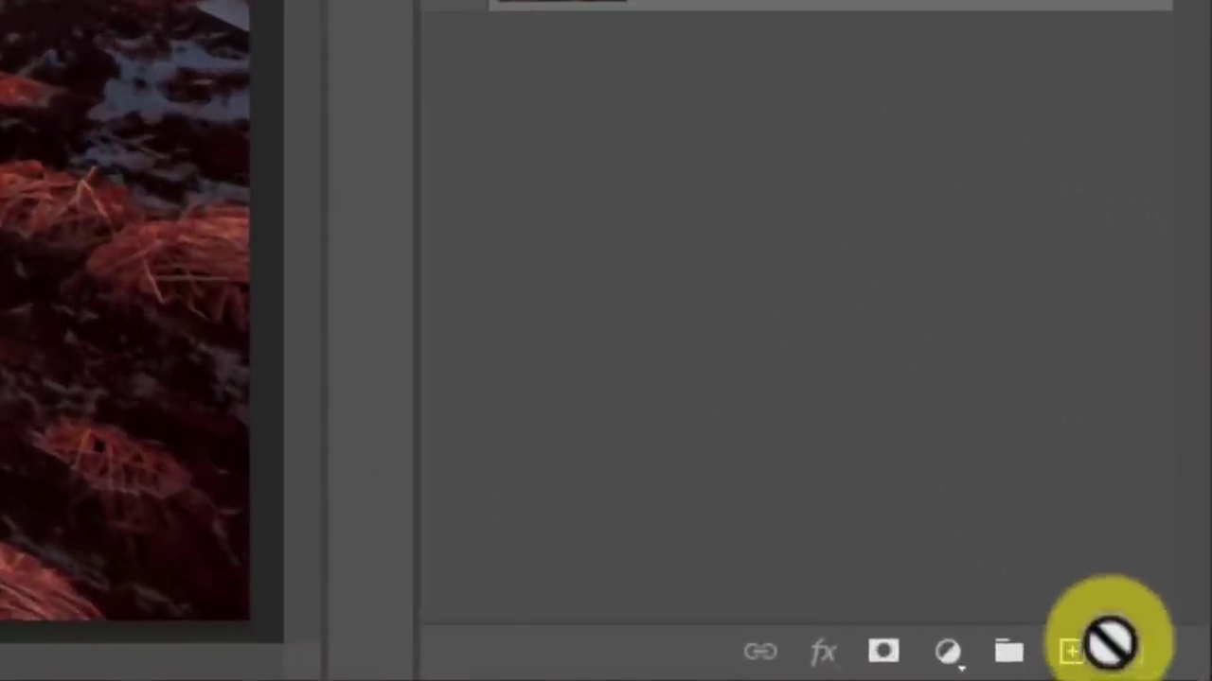
left_click(1073, 651)
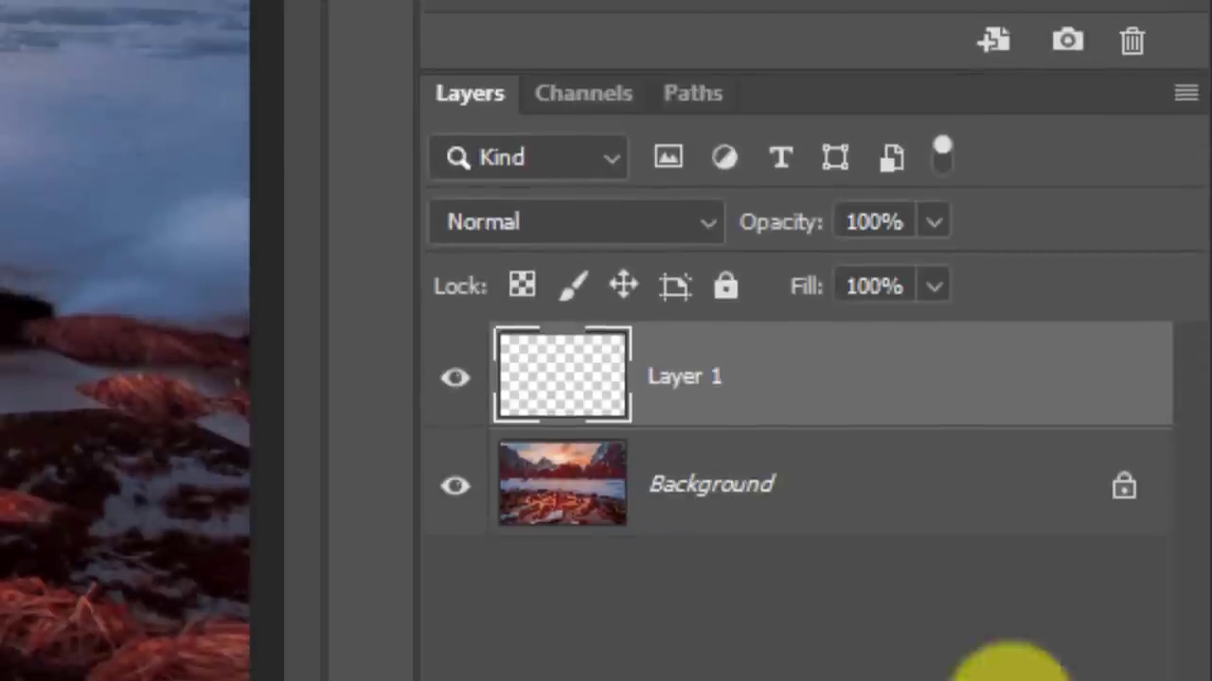
Step: Set the new layer's blend mode to Linear Light and its fill to 10%
left_click(697, 220)
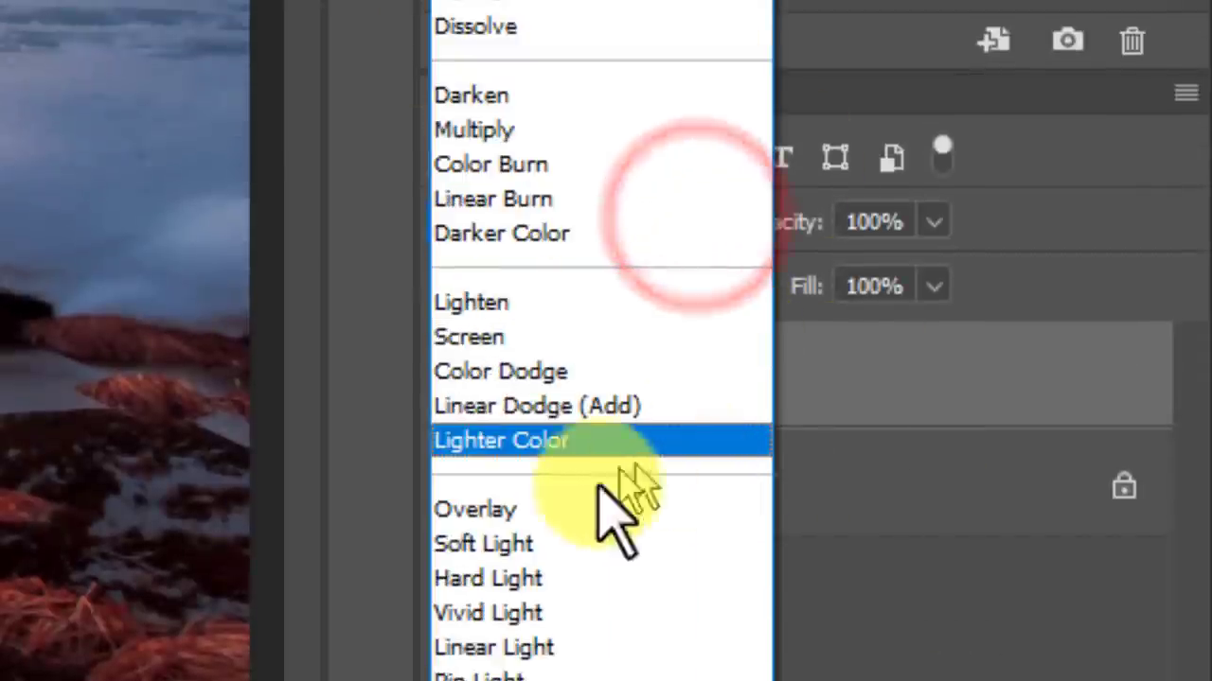
left_click(528, 650)
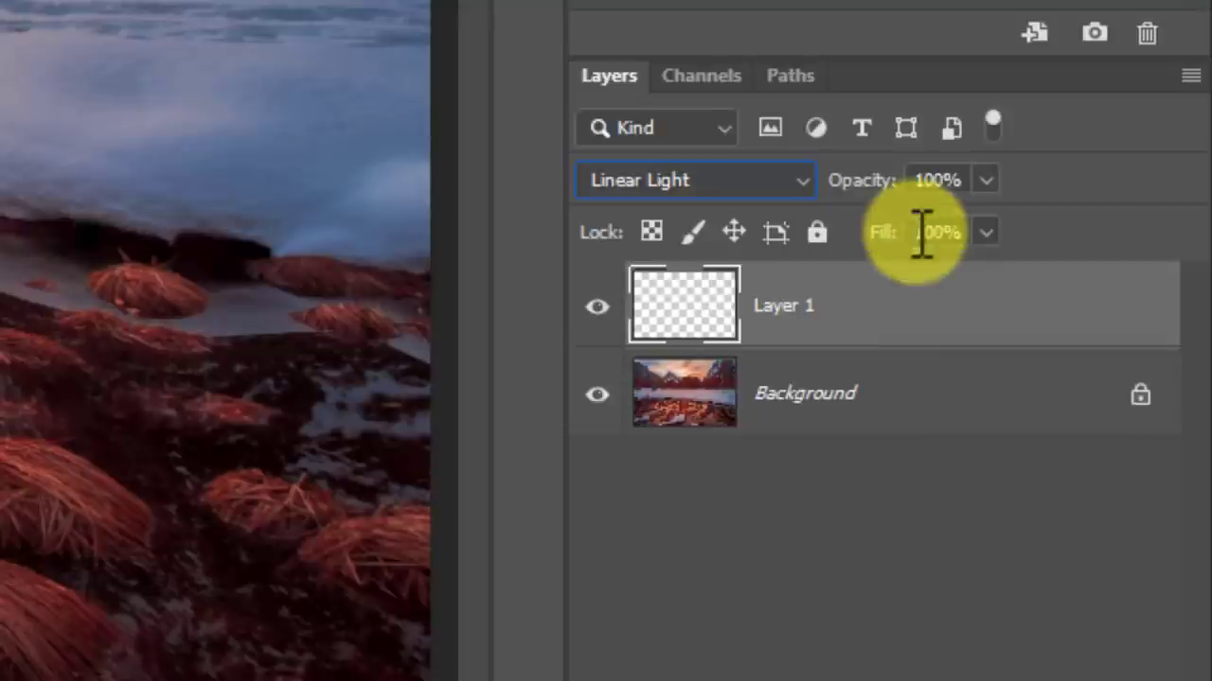
left_click(937, 232)
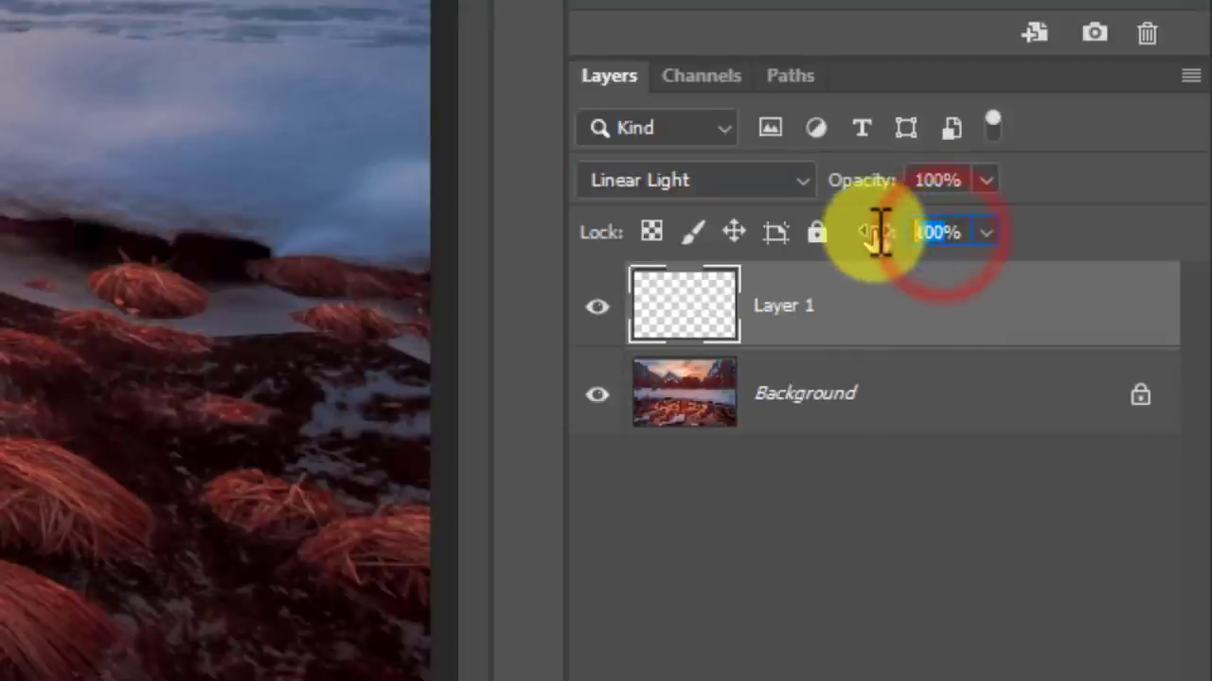
type("10")
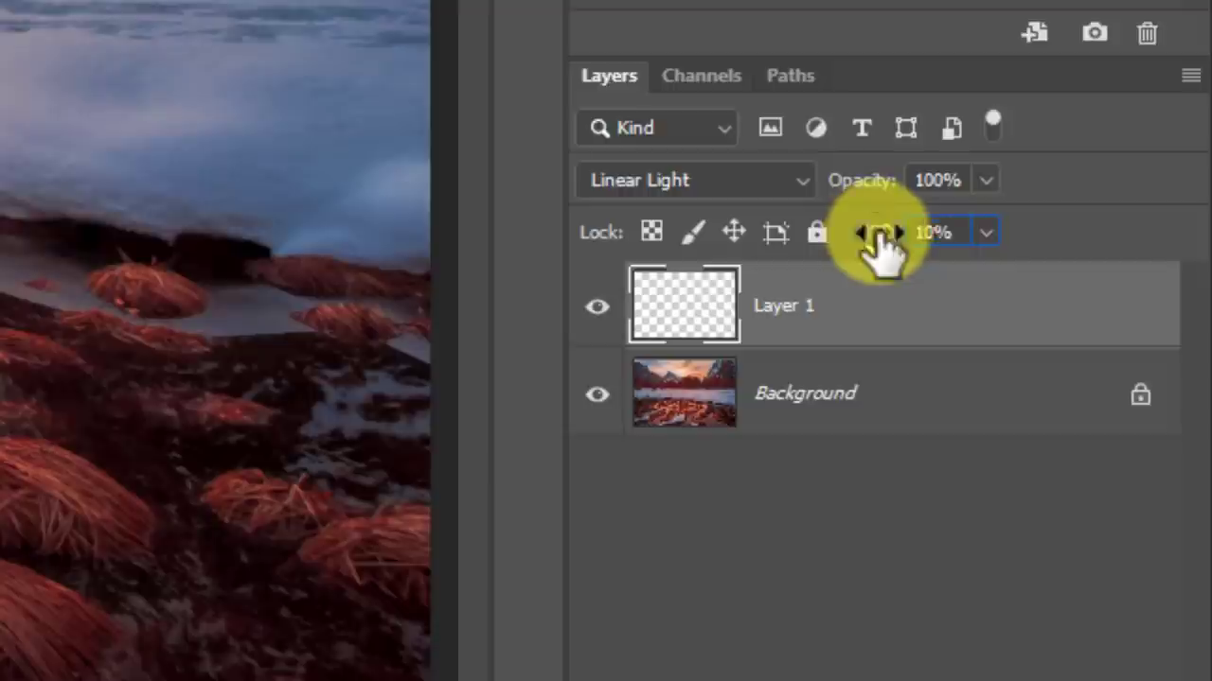
left_click(1074, 230)
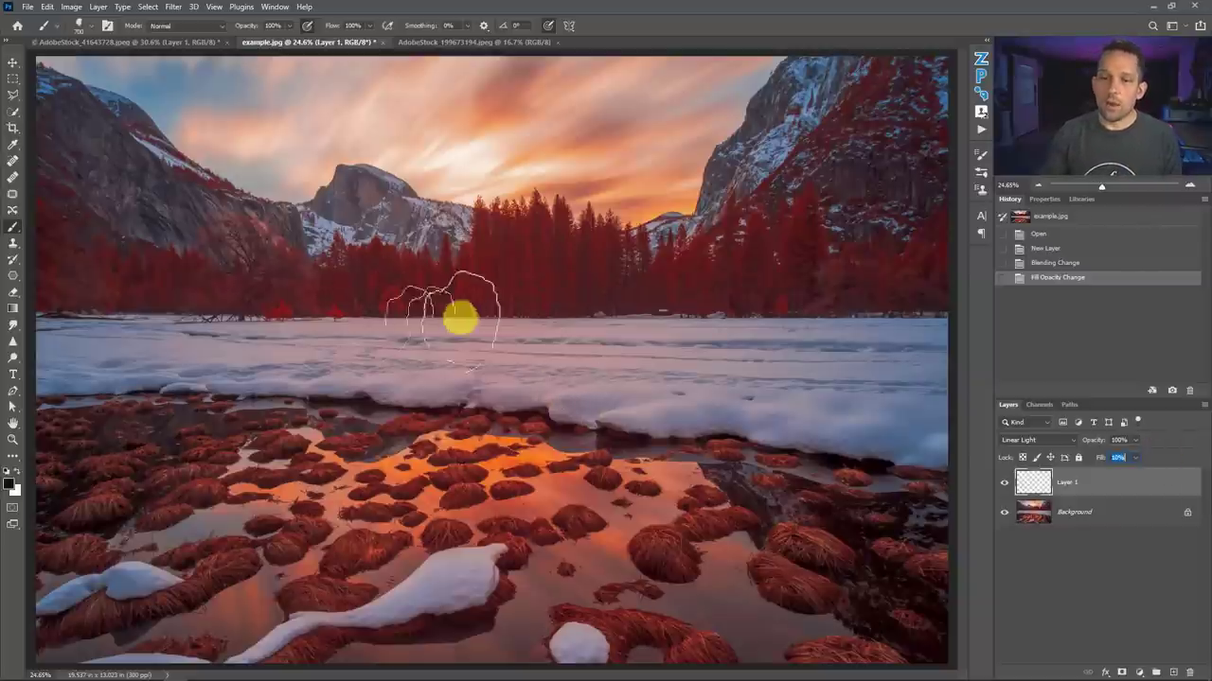
Step: Activate the Brush tool with the Soft Blender brush from Blake's Brilliant Blender Brushes
key("b")
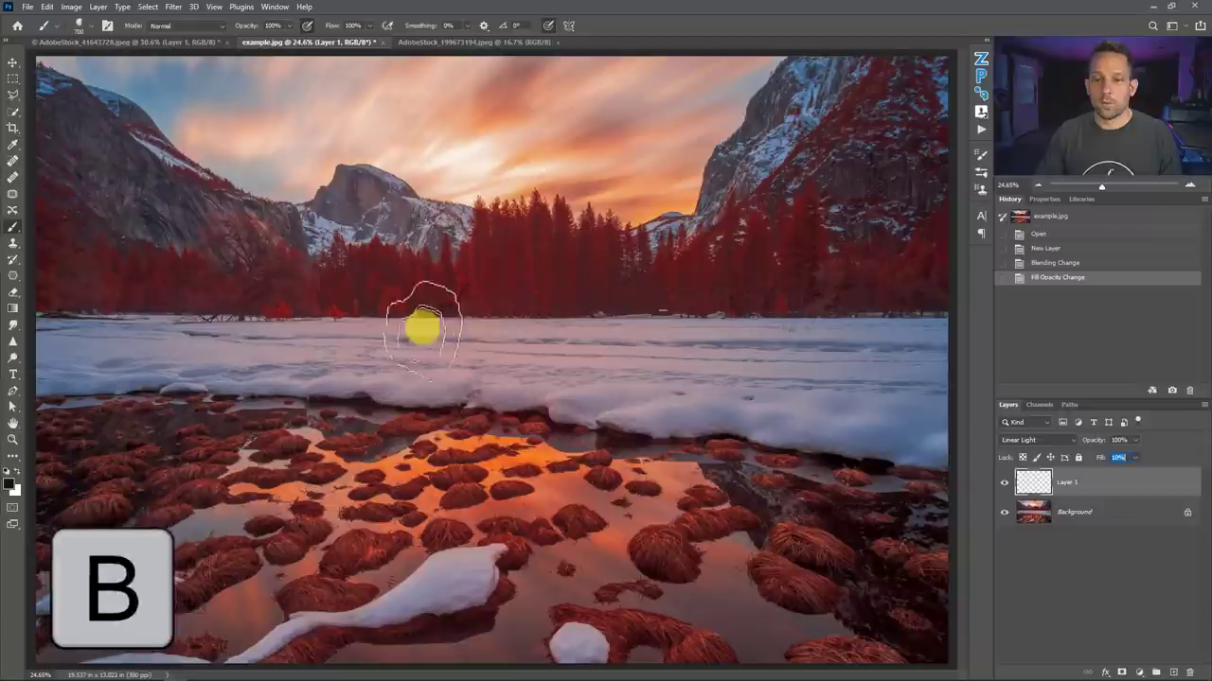
right_click(419, 289)
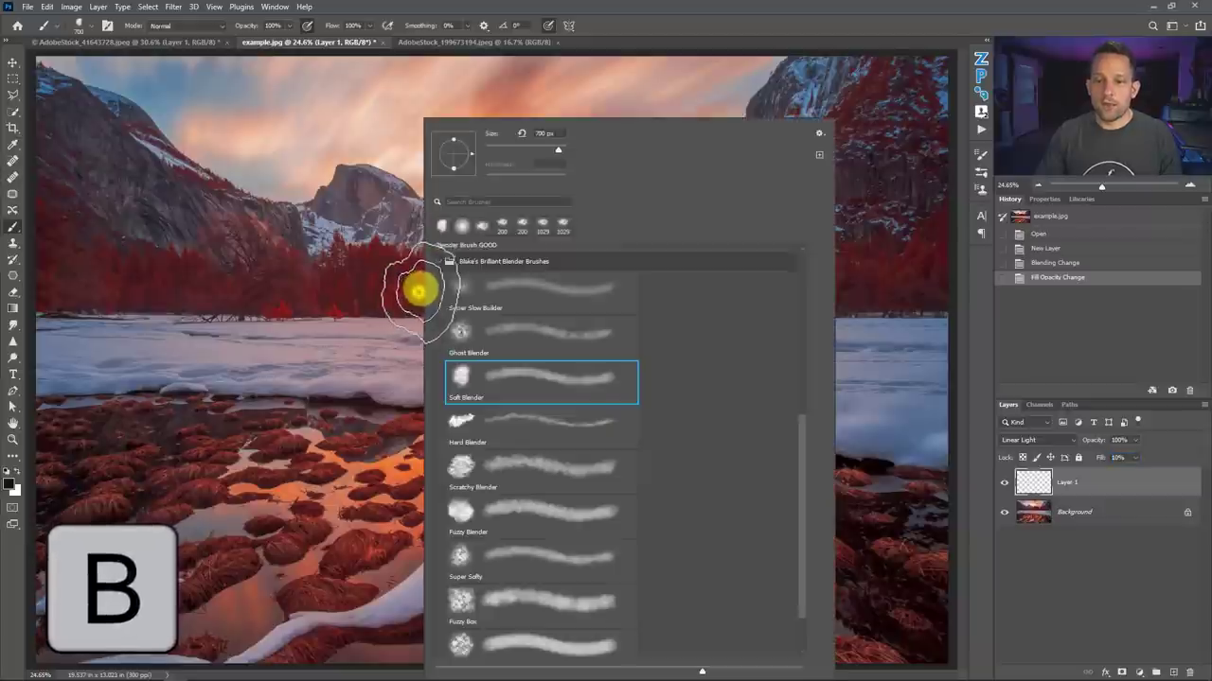
left_click(516, 390)
left_click(622, 25)
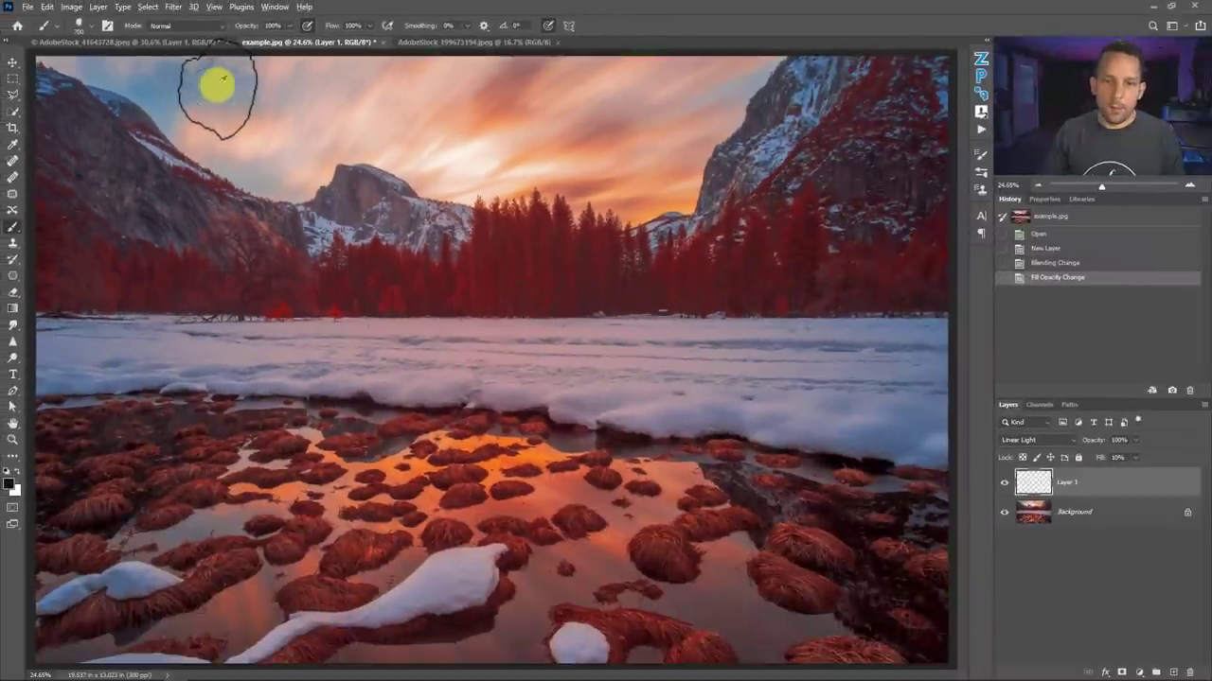
Step: Sample the blue near the sky's upper left corner and brush it over the nearby sky on Layer 1
key("alt")
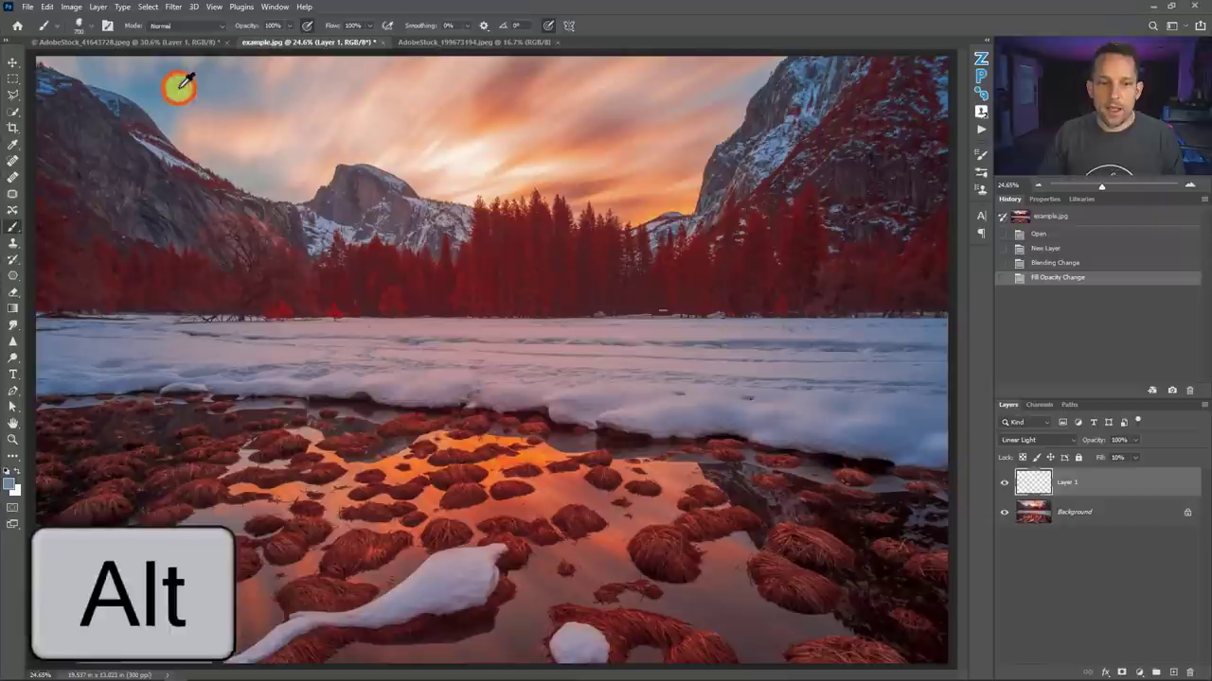
left_click(180, 86, "alt")
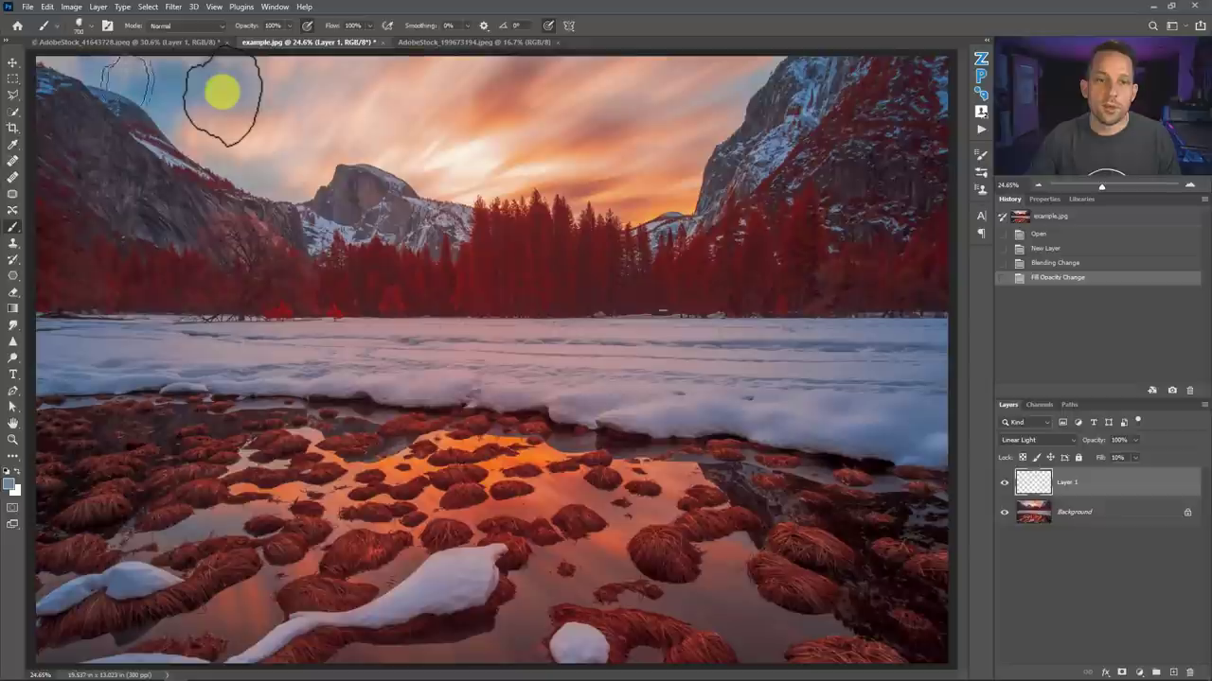
mouse_move(220, 92)
left_mouse_down()
mouse_move(283, 149)
mouse_move(313, 156)
left_mouse_up()
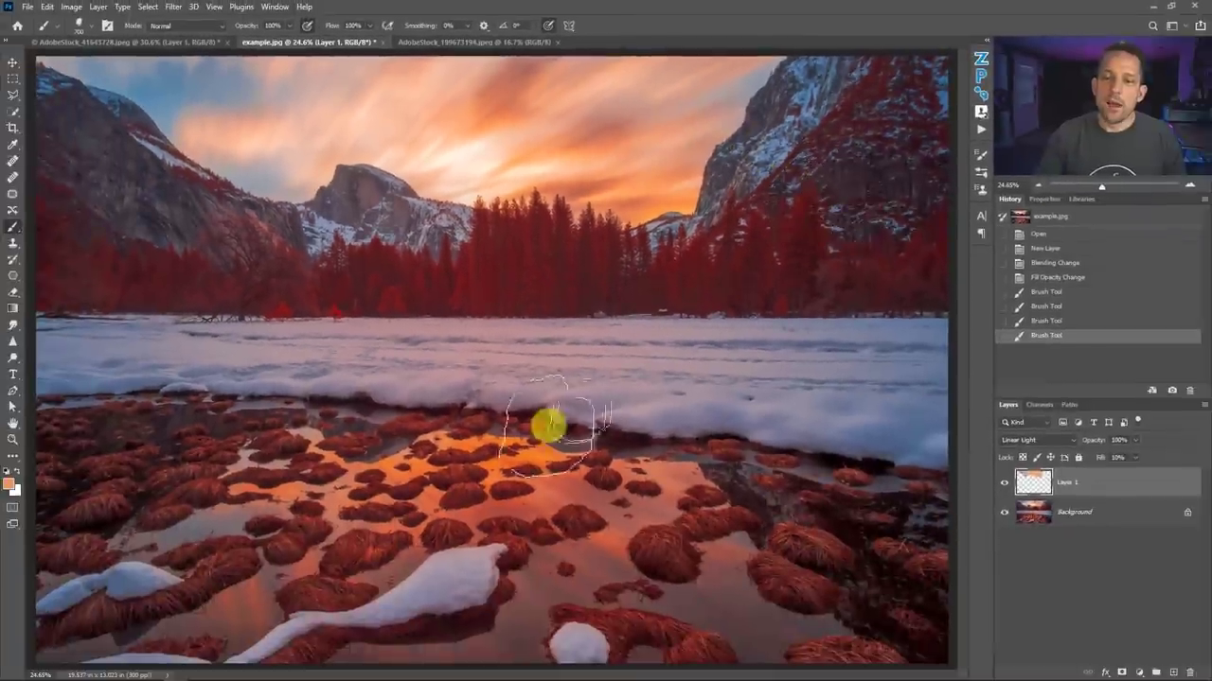
Step: Sample the sunset orange, enlarge the brush to 1400 px and paint over the reflective water and grass tufts in the foreground
key("alt")
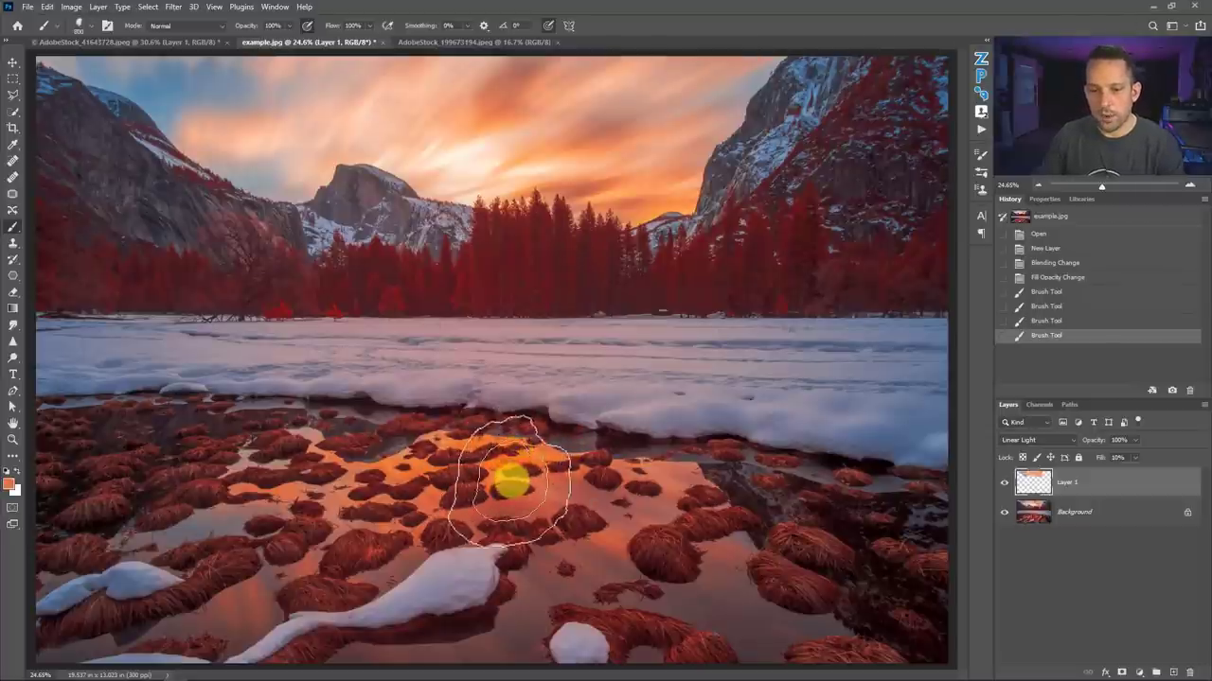
key("bracketright")
key("bracketright")
key("bracketright")
key("bracketright")
key("bracketright")
key("bracketright")
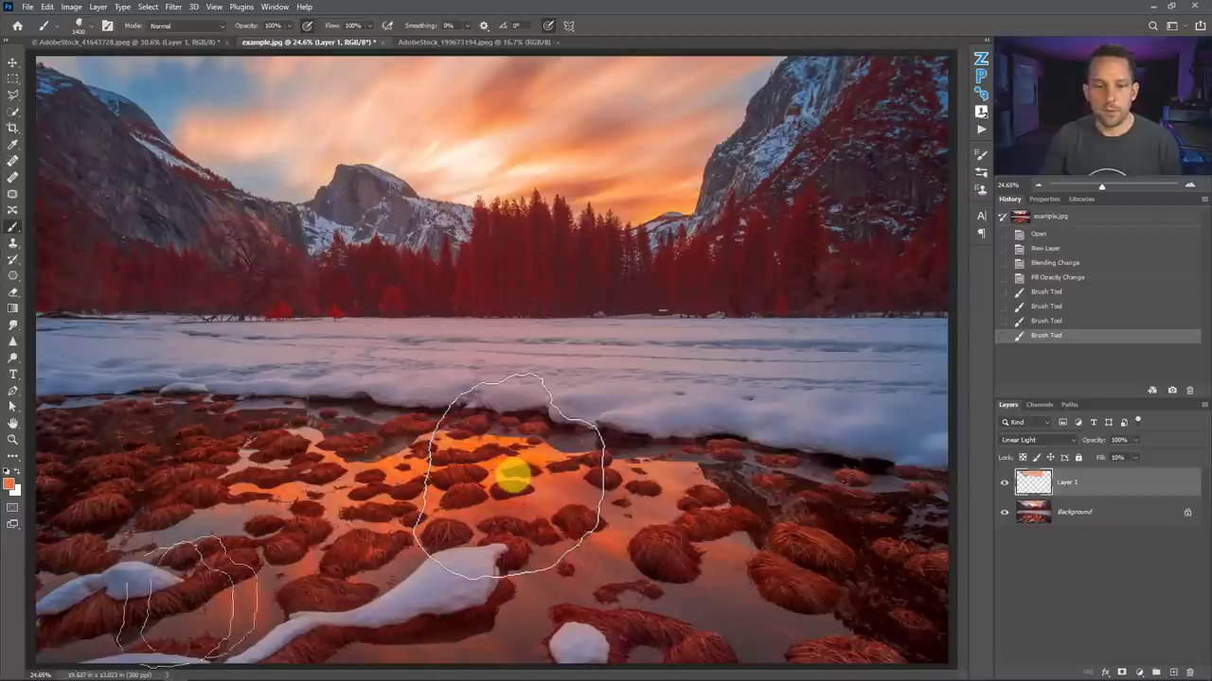
left_click(511, 478)
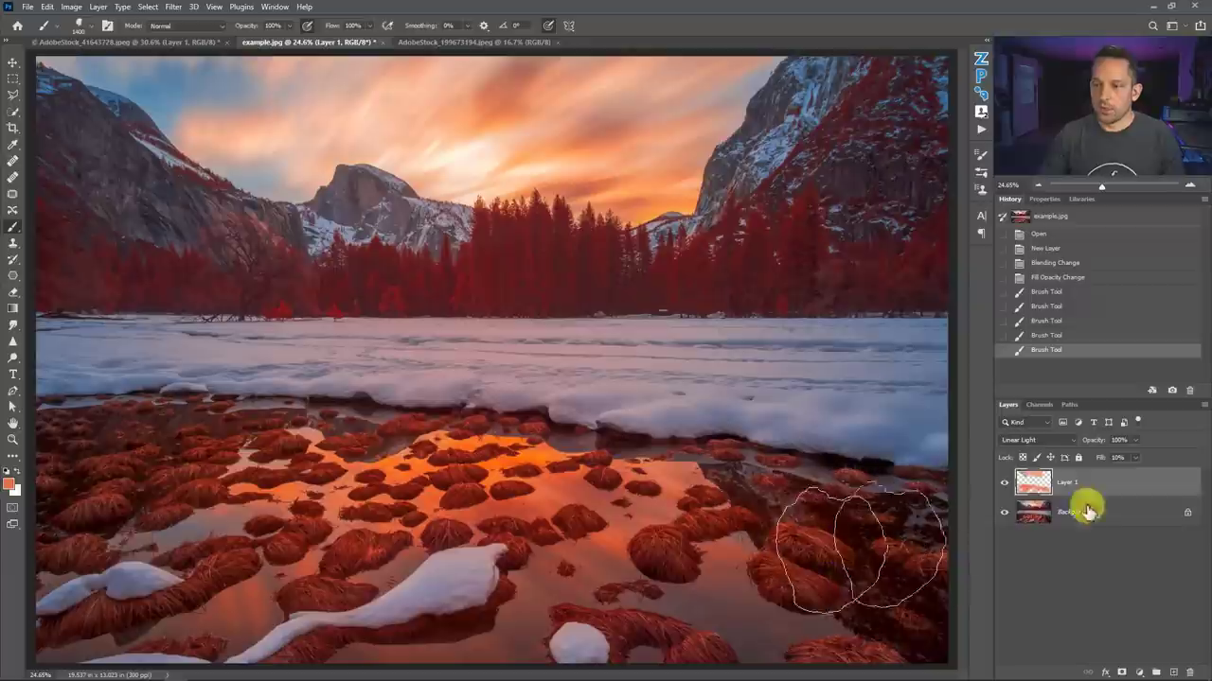
Step: Compare the image with and without the color painted on Layer 1
left_click(1005, 482)
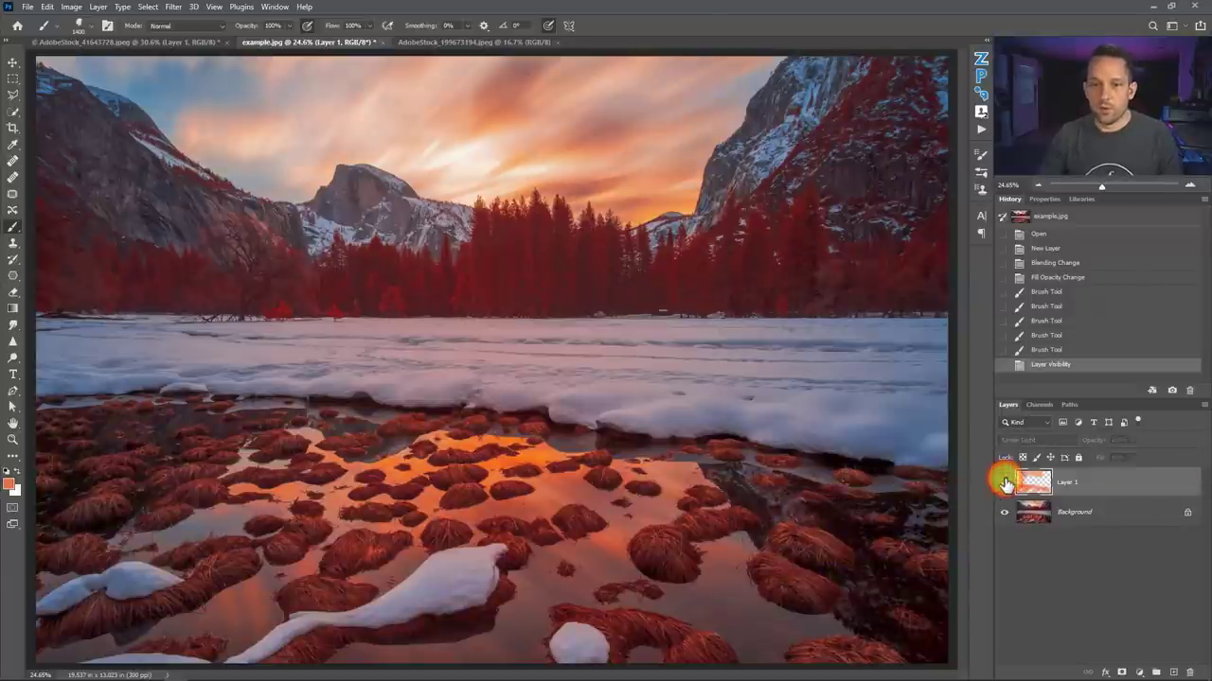
left_click(1004, 482)
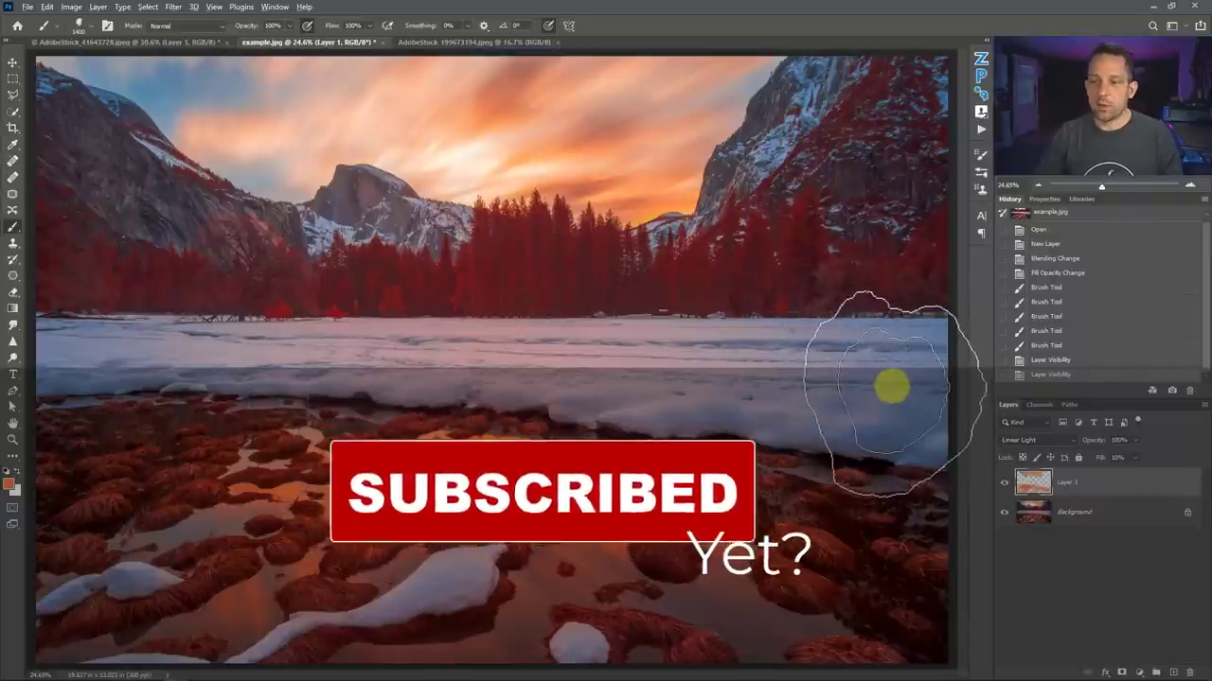
key("ctrl+shift+z")
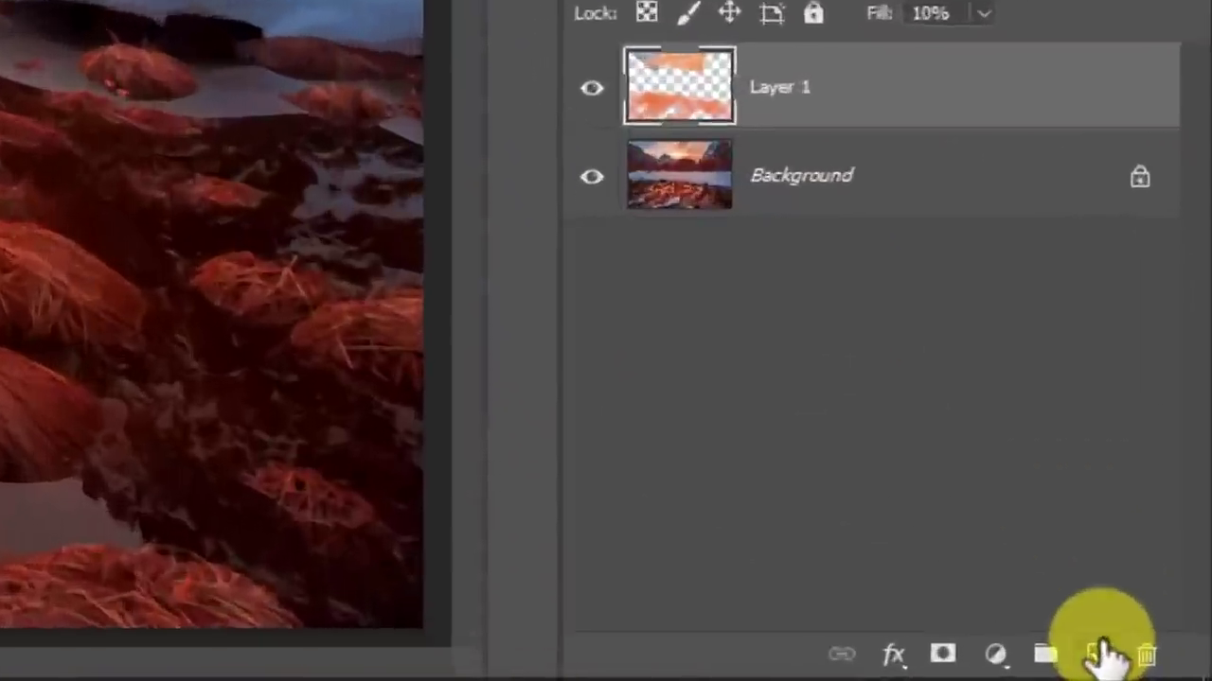
Step: Add a second empty layer above Layer 1 with Linear Light blending and 10% fill
left_click(1096, 653)
left_click(775, 0)
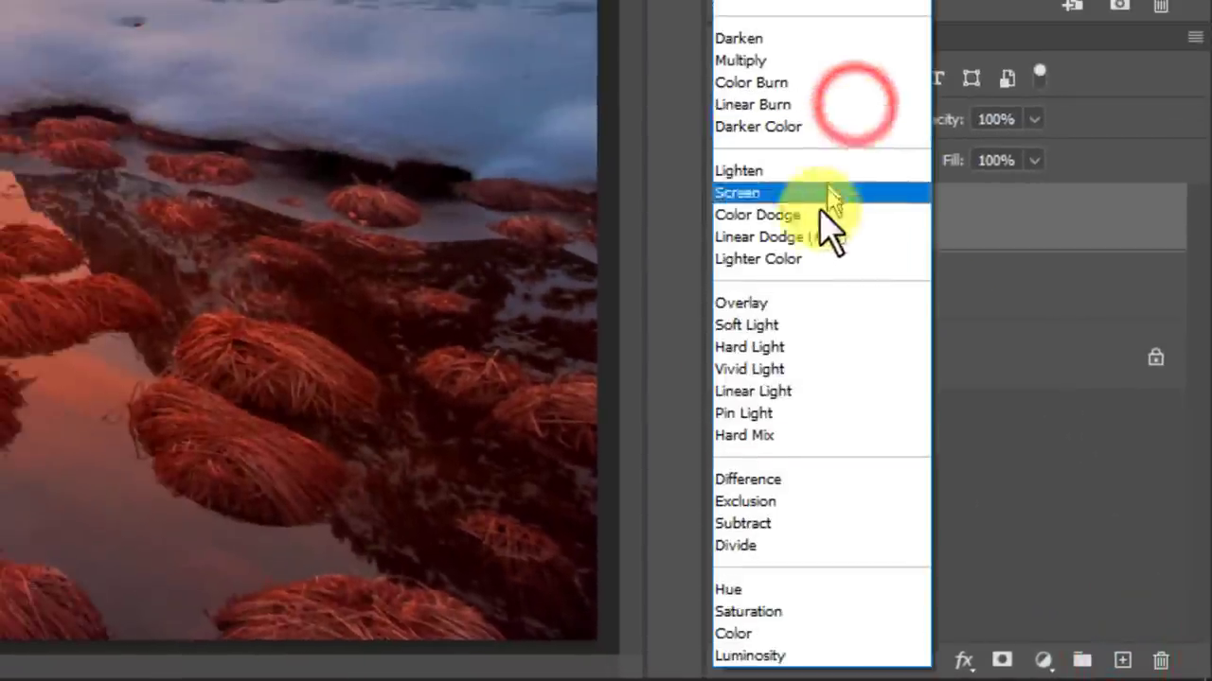
left_click(771, 392)
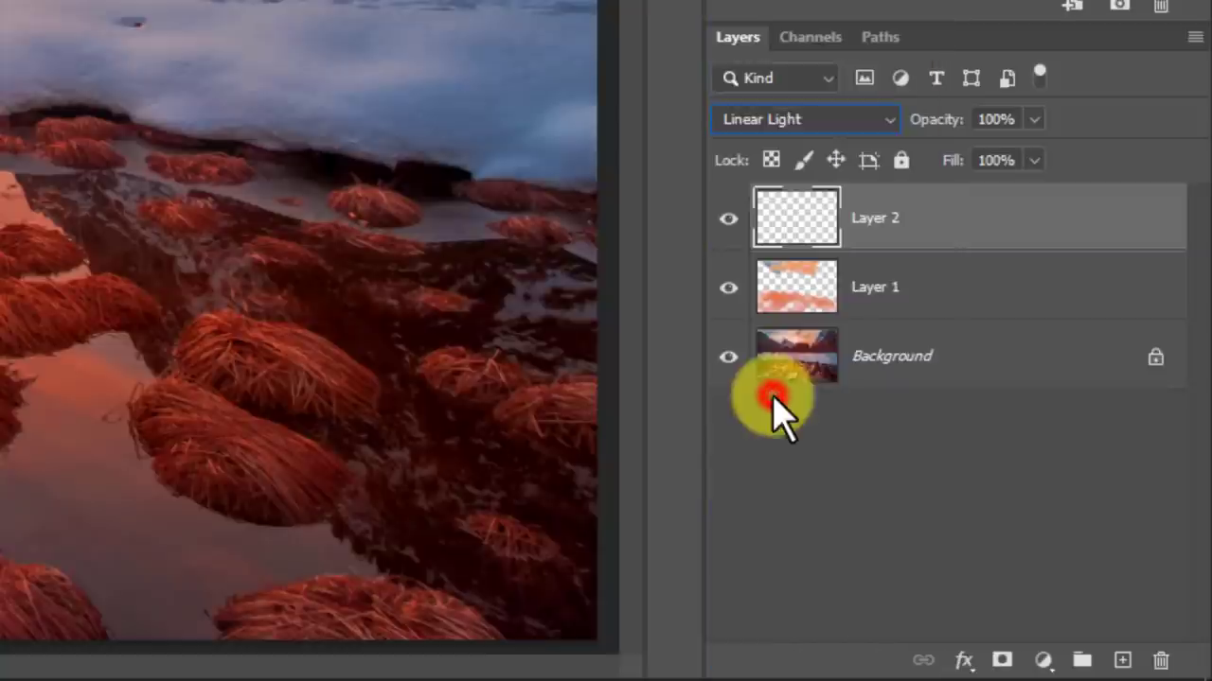
left_click(999, 161)
type("10")
left_click(1104, 153)
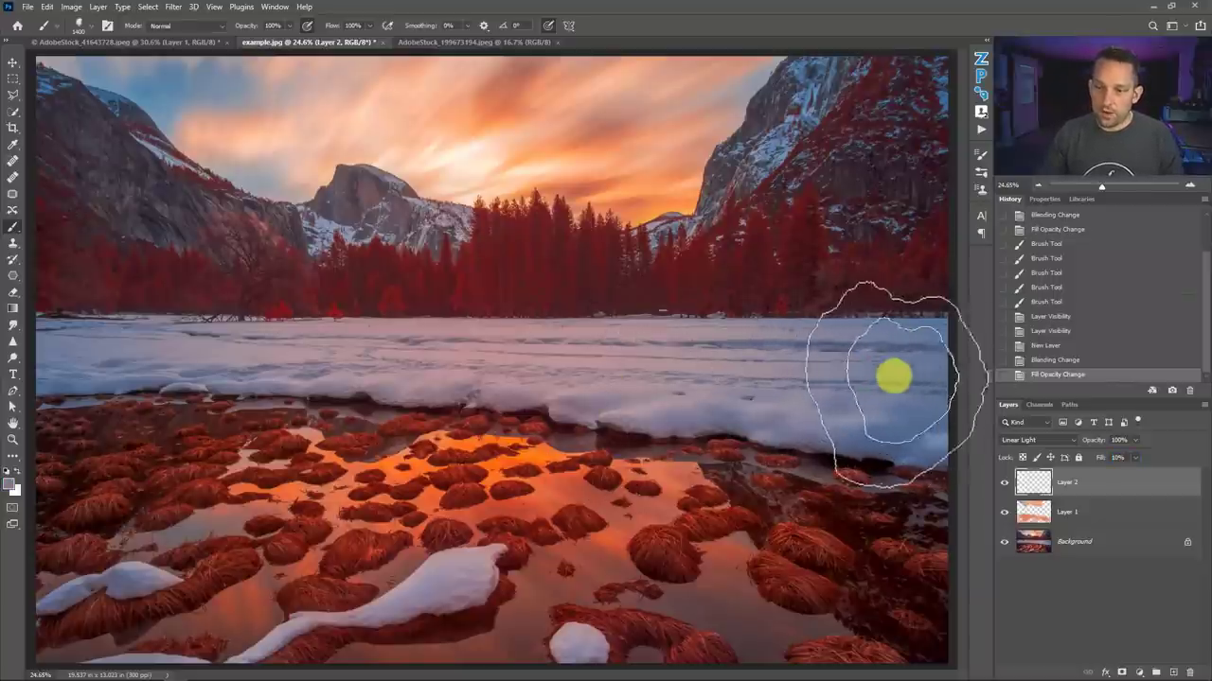
Step: Change the foreground color to a bright, pale yellow
left_click(11, 485)
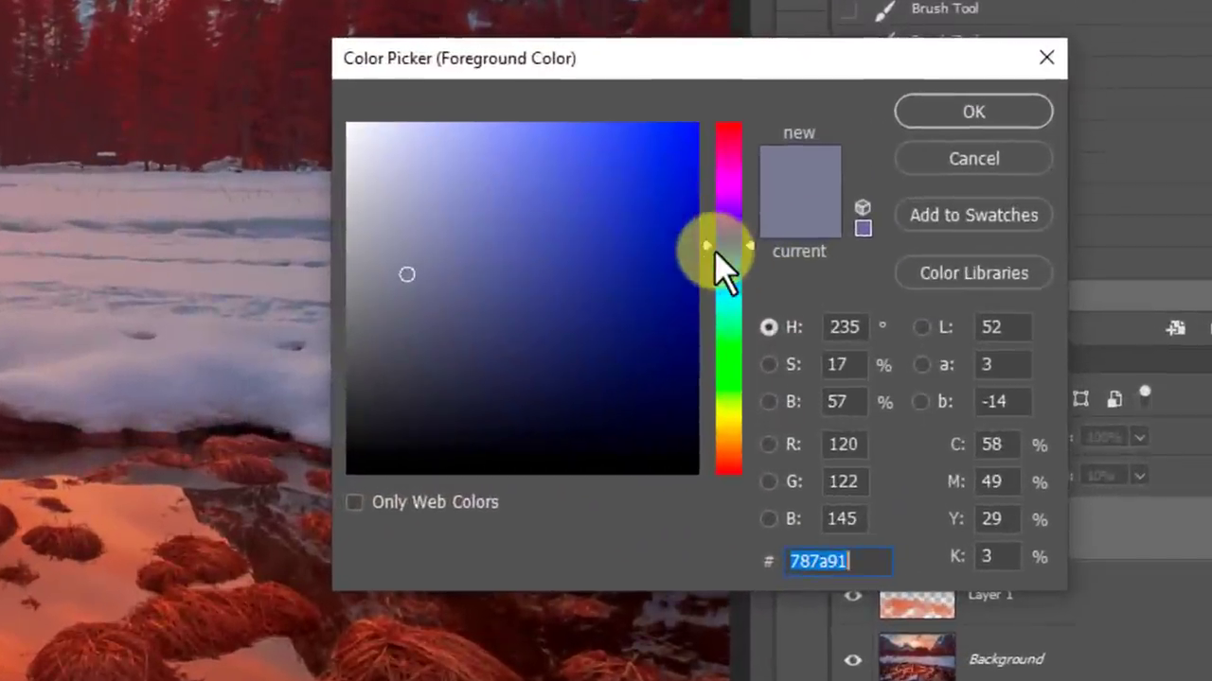
left_click(766, 273)
left_click_drag(709, 248, 712, 421)
left_click(404, 207)
left_click_drag(405, 206, 398, 155)
left_click(945, 106)
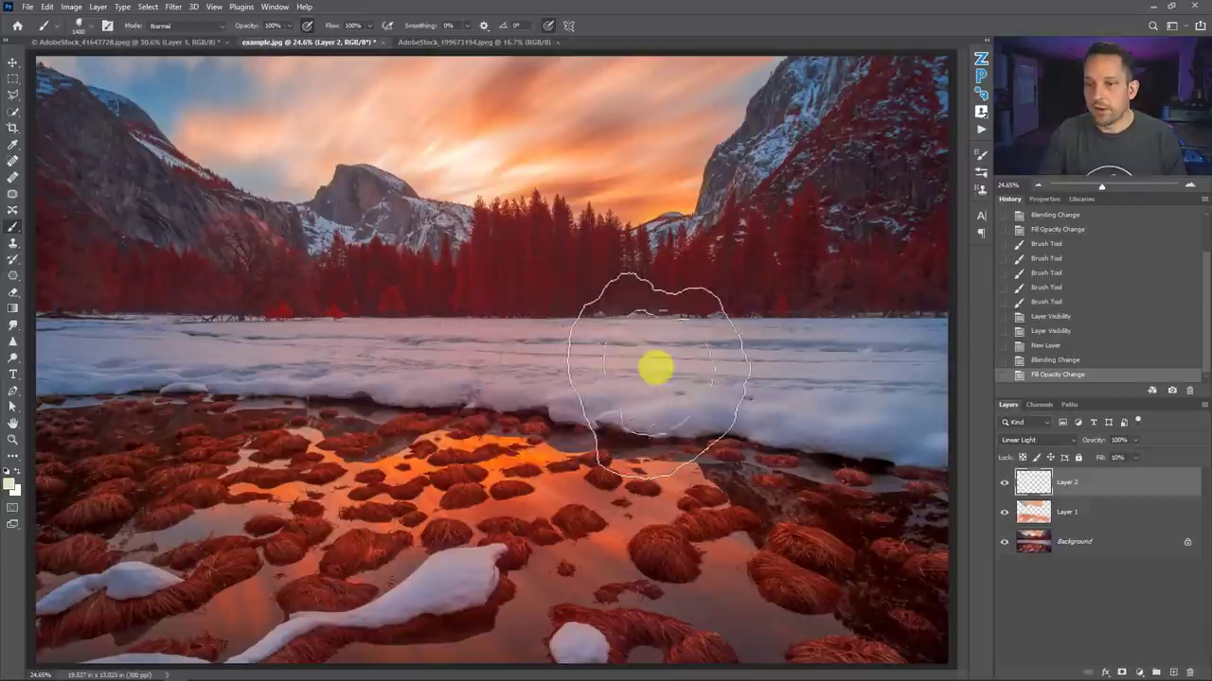
Step: Brush the pale yellow across the snowfield on Layer 2
mouse_move(858, 373)
left_mouse_down()
mouse_move(900, 387)
mouse_move(786, 375)
left_mouse_up()
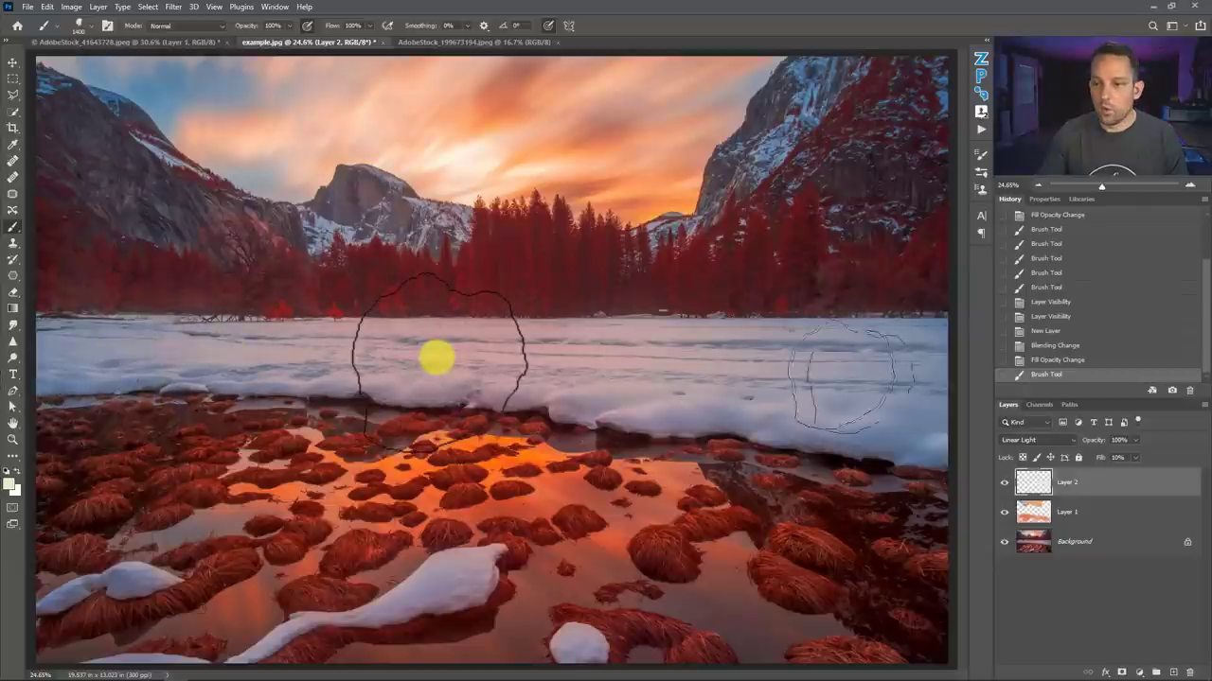
mouse_move(436, 358)
left_mouse_down()
mouse_move(884, 378)
mouse_move(924, 417)
left_mouse_up()
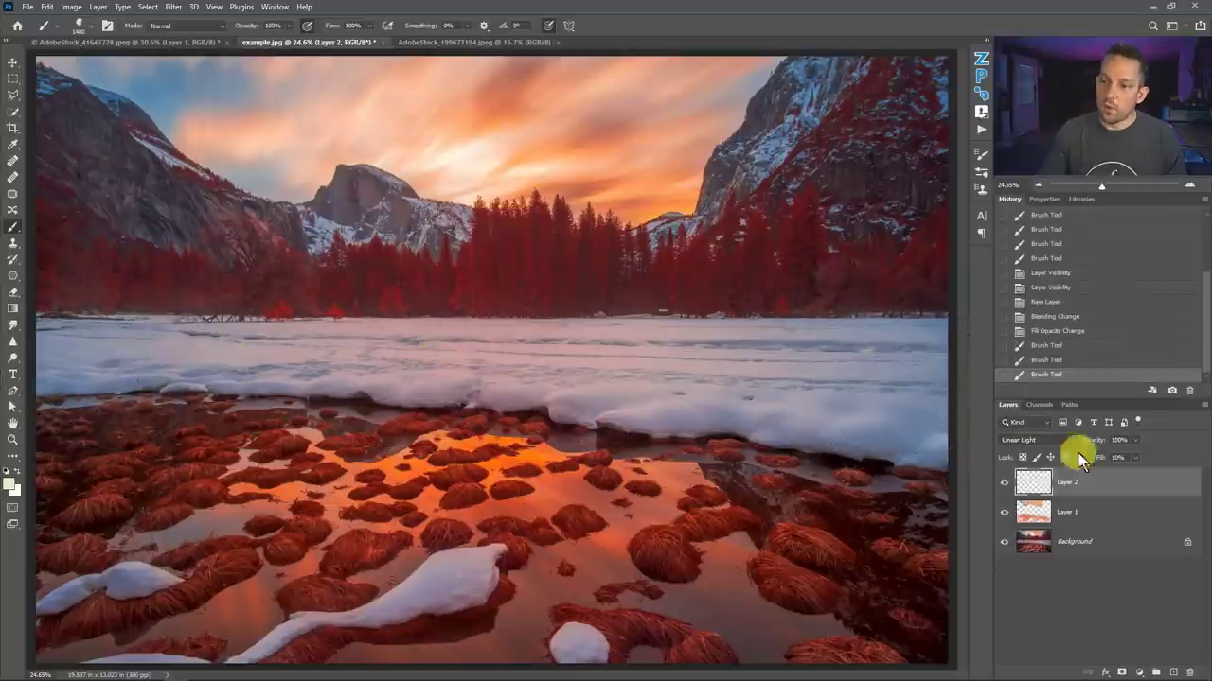
Step: Set Layer 2's fill to 18% and brush the pale yellow over the foreground snow patches with a smaller brush
left_click(1133, 458)
left_click_drag(1134, 468, 1139, 473)
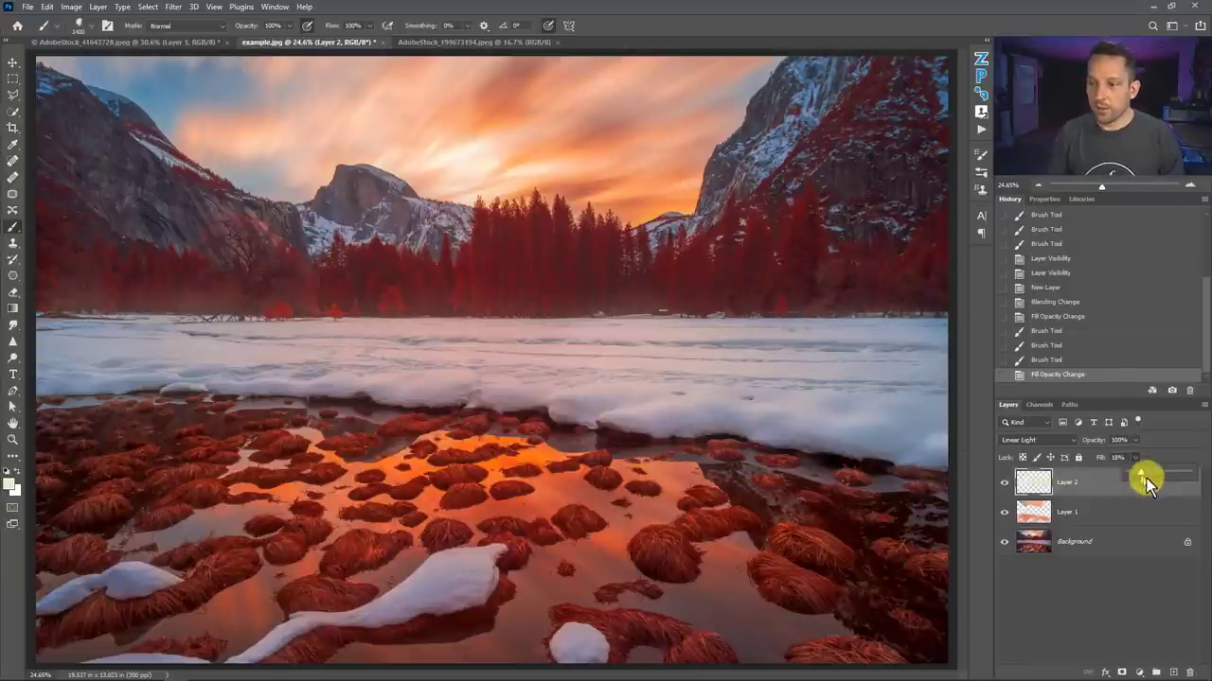
key("[")
key("[")
key("[")
key("[")
key("[")
key("[")
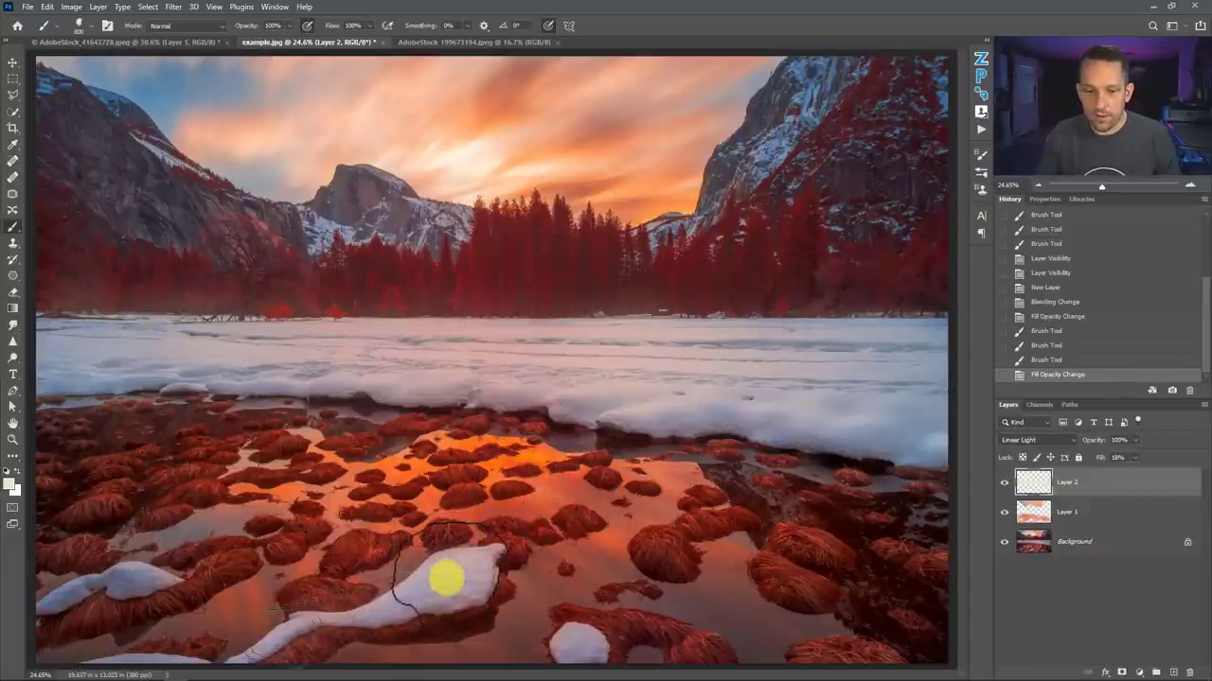
left_click_drag(108, 574, 126, 572)
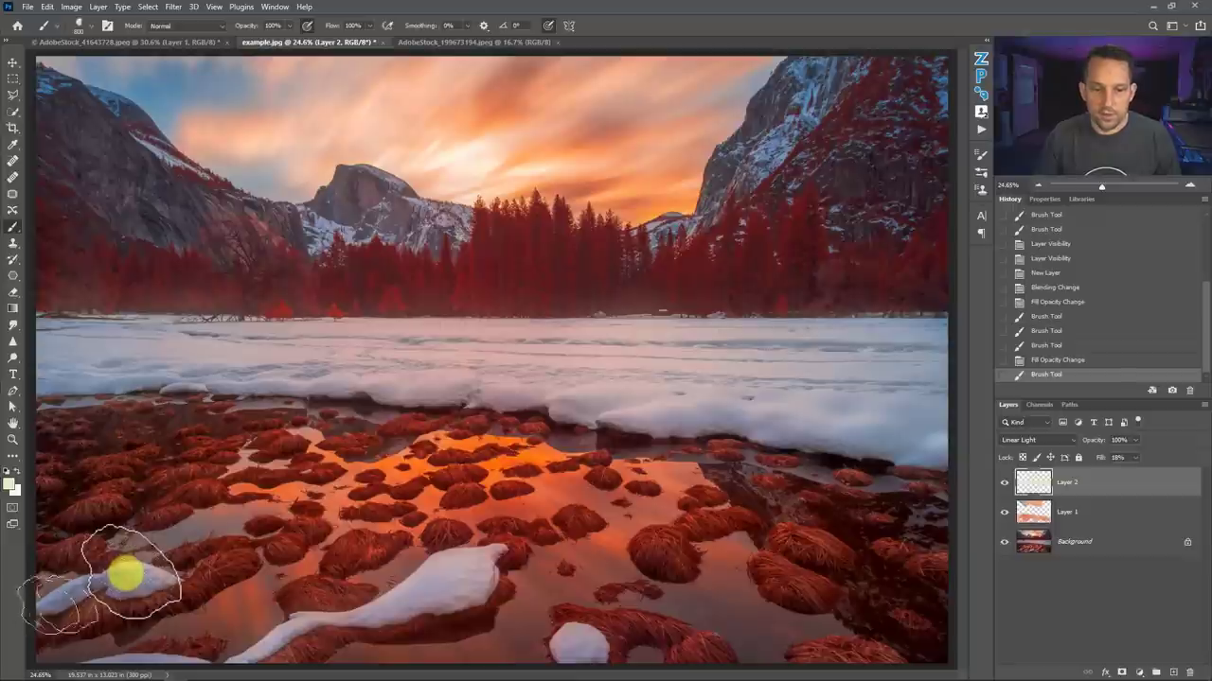
left_click_drag(161, 657, 184, 660)
left_click(575, 646)
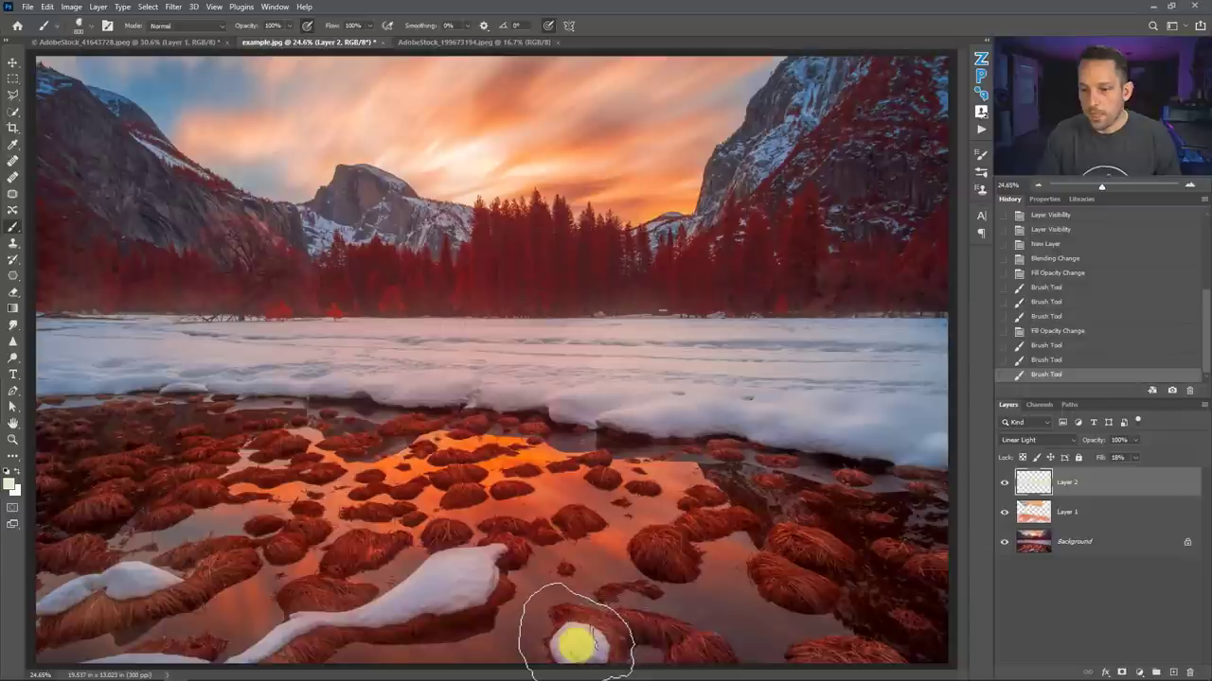
left_click(576, 645)
Step: Brush the pale yellow over the red grass clumps in the foreground water and across the mountain slopes on Layer 2
left_click(689, 567)
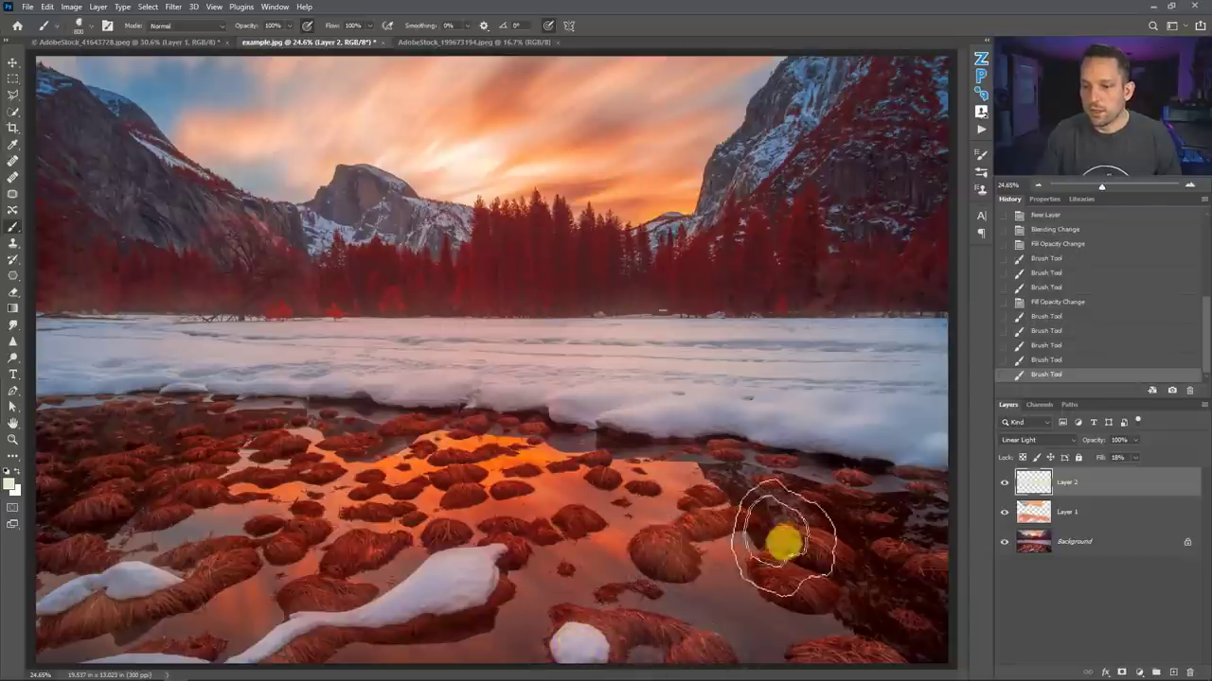
left_click(802, 558)
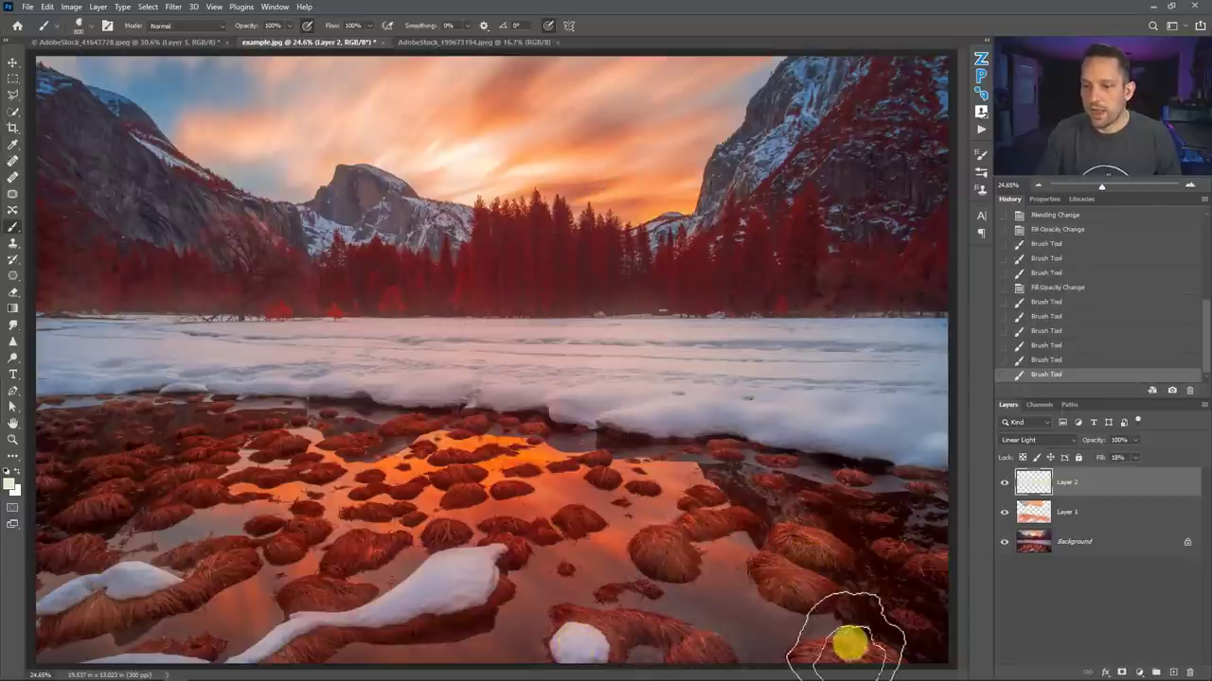
left_click(852, 639)
left_click(715, 515)
mouse_move(583, 480)
left_mouse_down()
mouse_move(442, 503)
mouse_move(460, 488)
mouse_move(450, 471)
mouse_move(334, 479)
mouse_move(281, 448)
mouse_move(70, 496)
mouse_move(158, 514)
left_mouse_up()
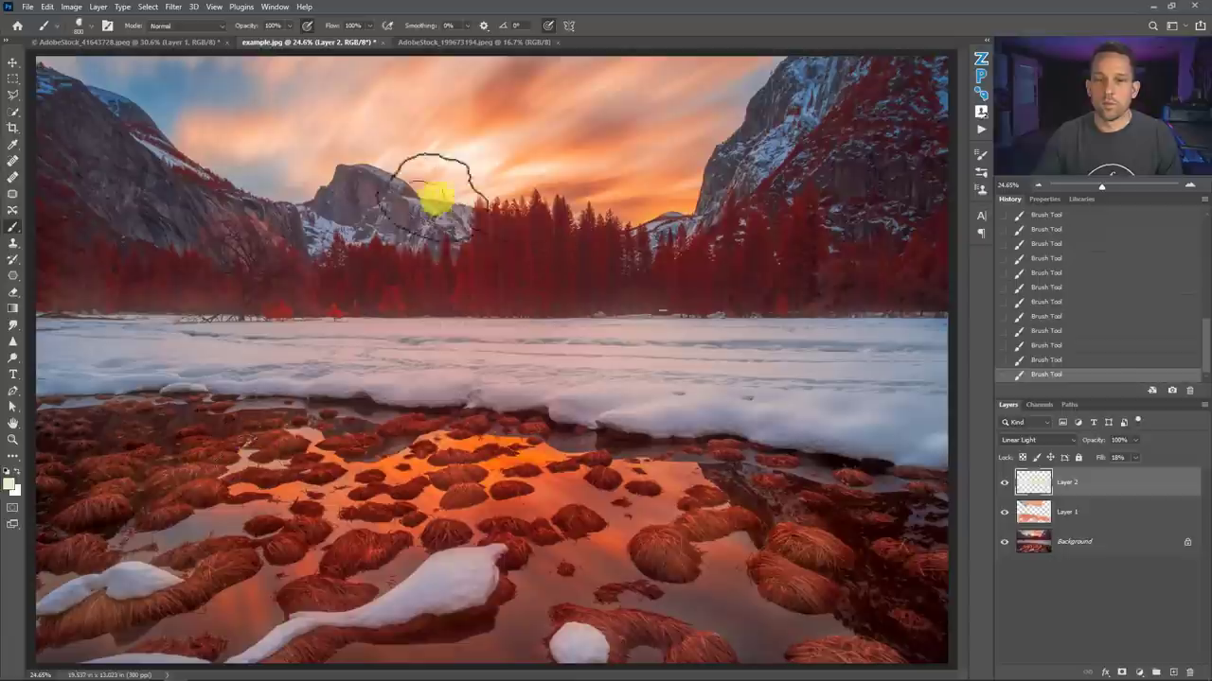
mouse_move(793, 135)
left_mouse_down()
mouse_move(820, 71)
mouse_move(811, 66)
mouse_move(730, 156)
mouse_move(723, 189)
mouse_move(692, 217)
mouse_move(649, 229)
mouse_move(711, 208)
mouse_move(819, 64)
mouse_move(697, 132)
mouse_move(683, 82)
mouse_move(623, 160)
mouse_move(516, 192)
mouse_move(488, 259)
mouse_move(439, 275)
mouse_move(447, 234)
left_mouse_up()
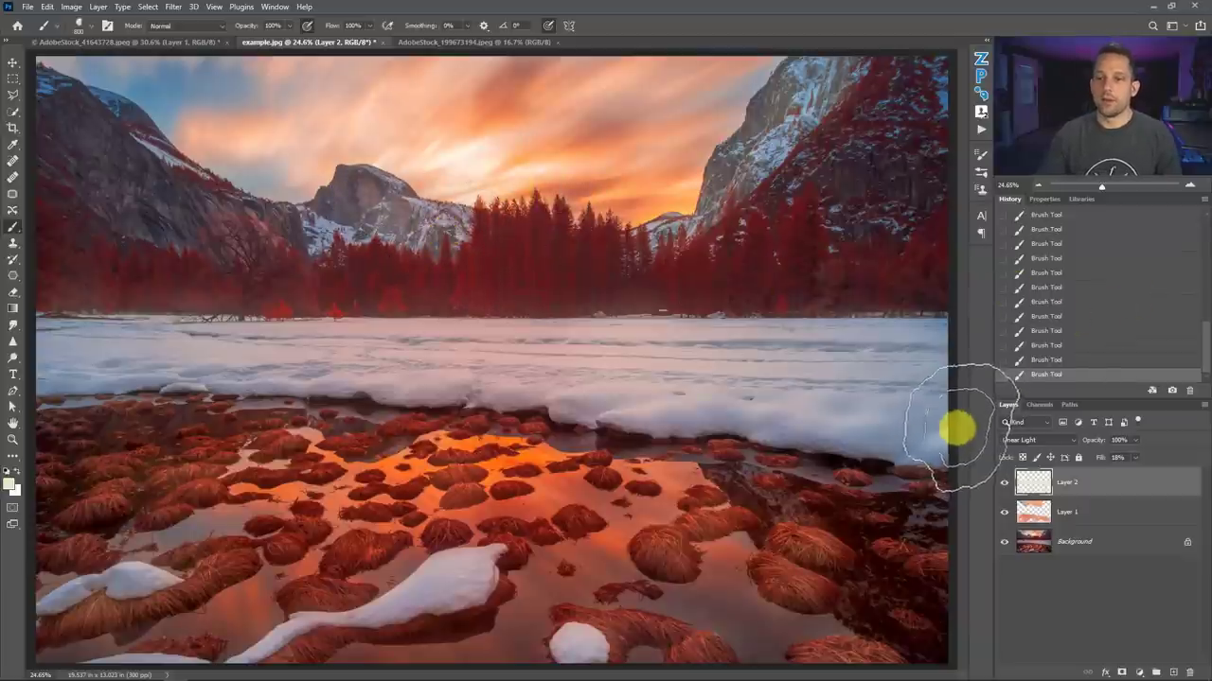
Step: Compare the original Background alone with the image including both painted layers
left_click(1005, 542, "alt")
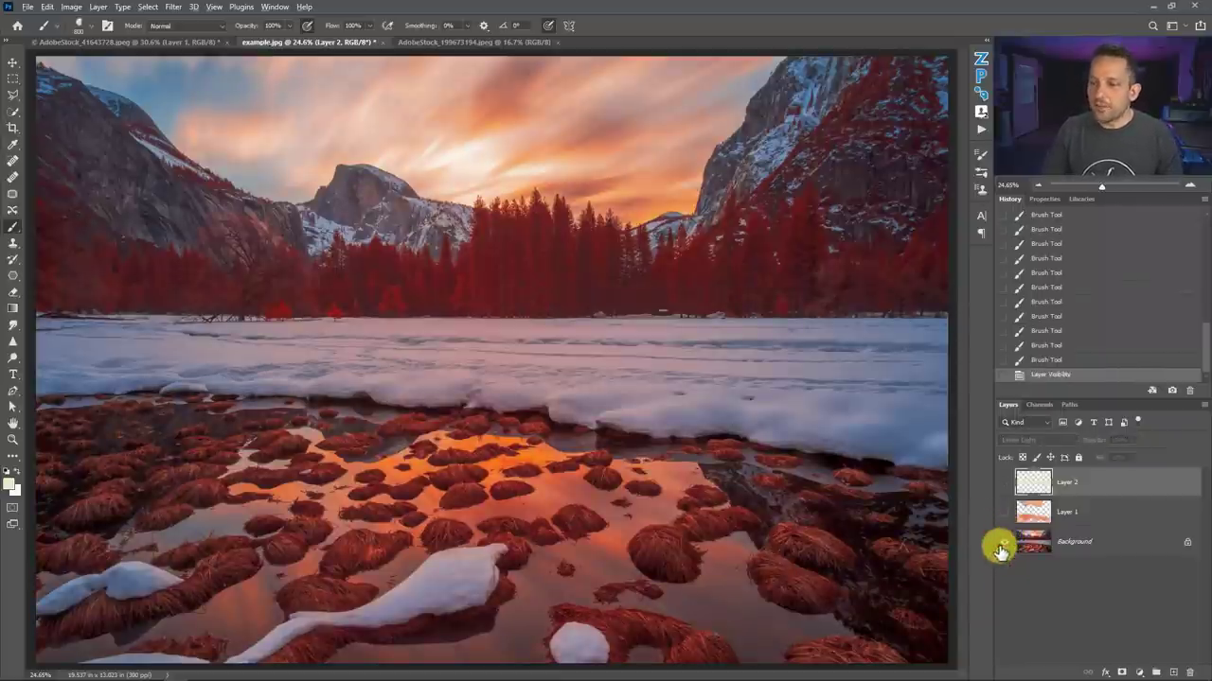
left_click(1002, 545, "alt")
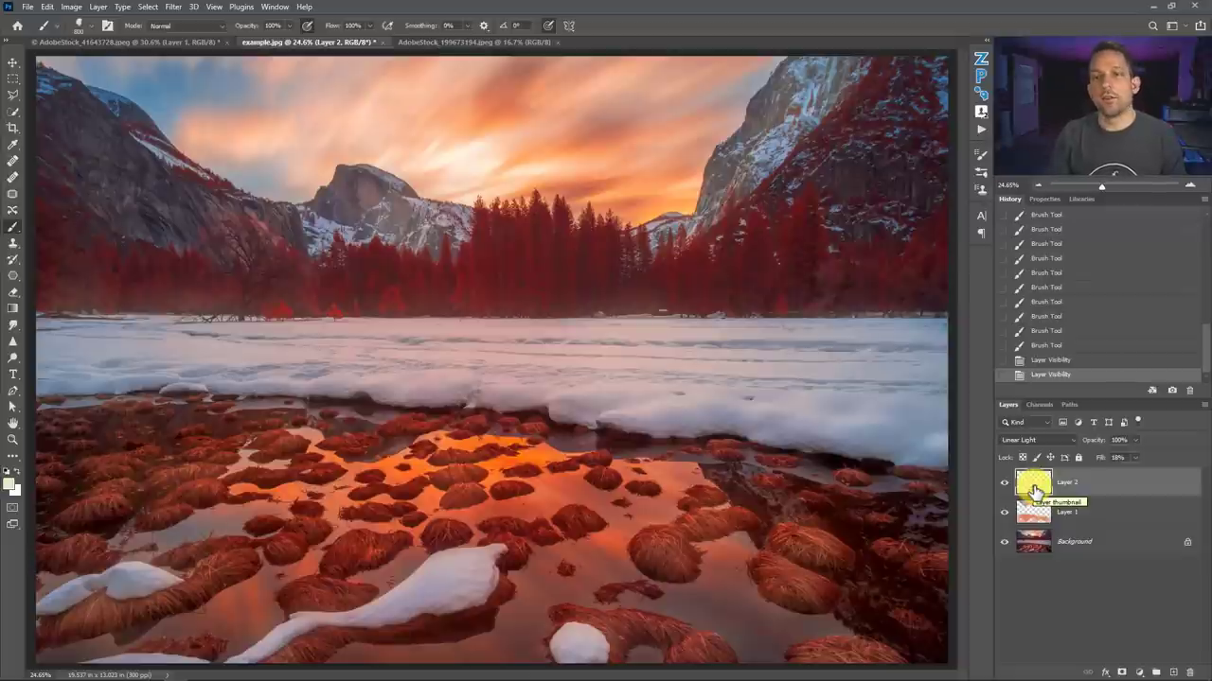
Step: In the AdobeStock_199673194.jpeg portrait, add an empty layer above the Background with Linear Light blending and 10% fill
left_click(493, 48)
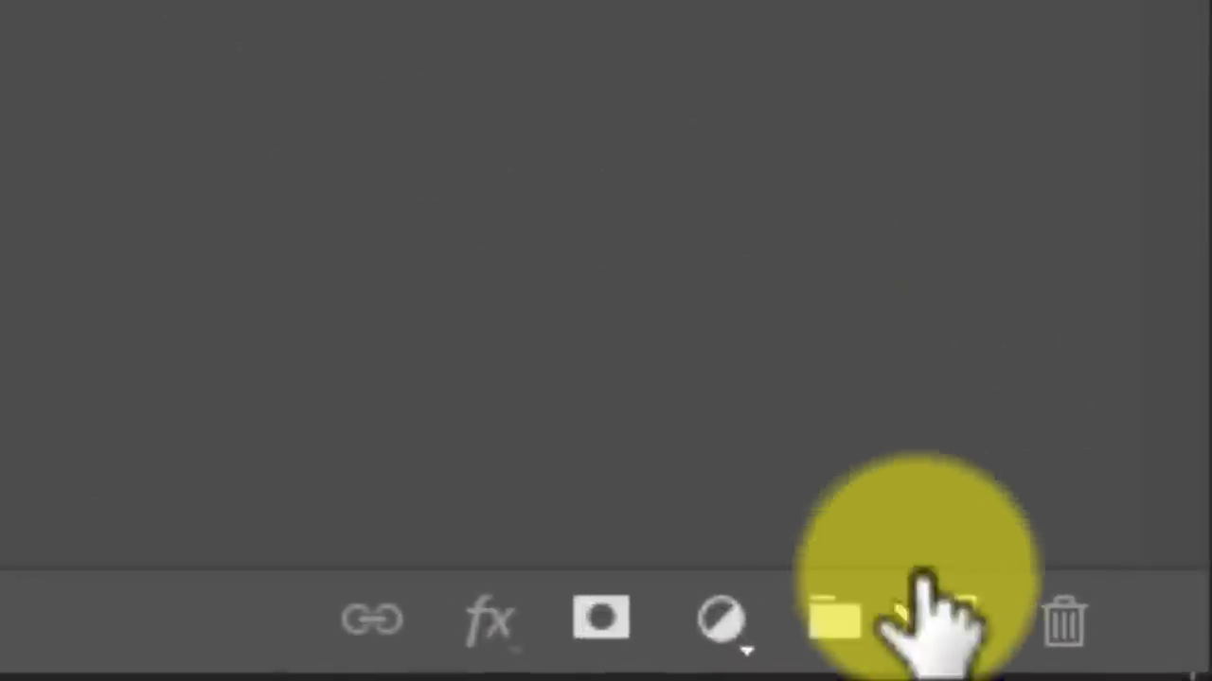
left_click(1154, 668)
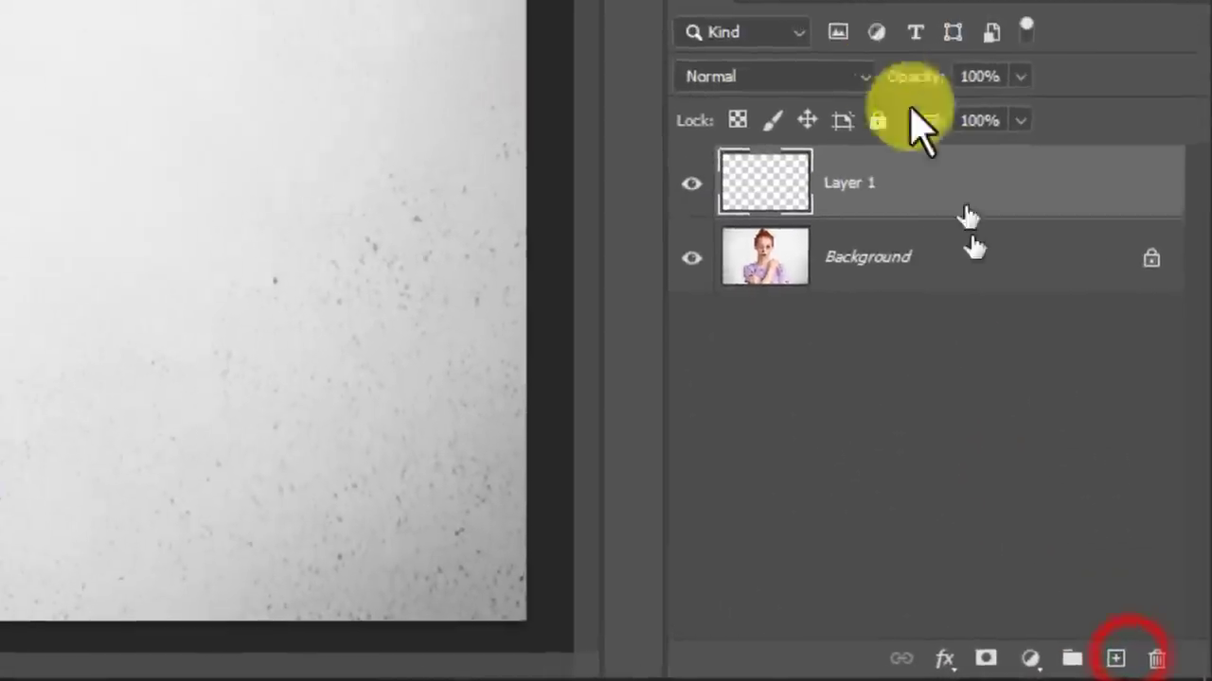
left_click(845, 84)
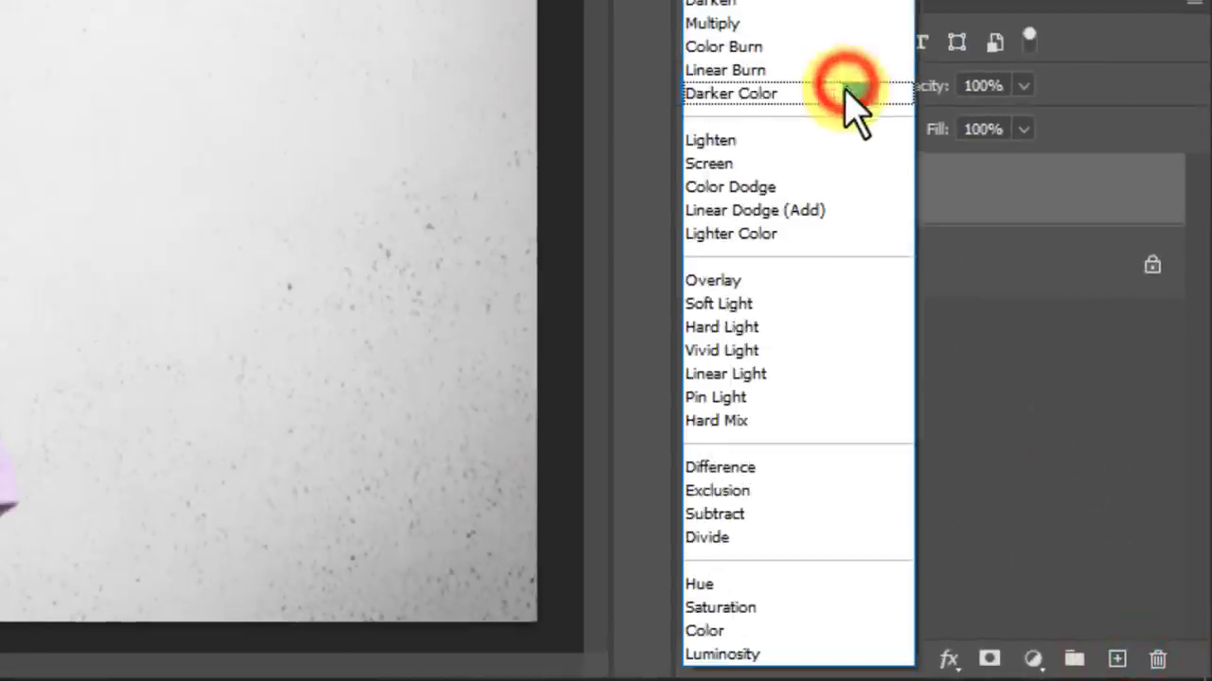
left_click(774, 374)
left_click(966, 133)
type("10")
key("Return")
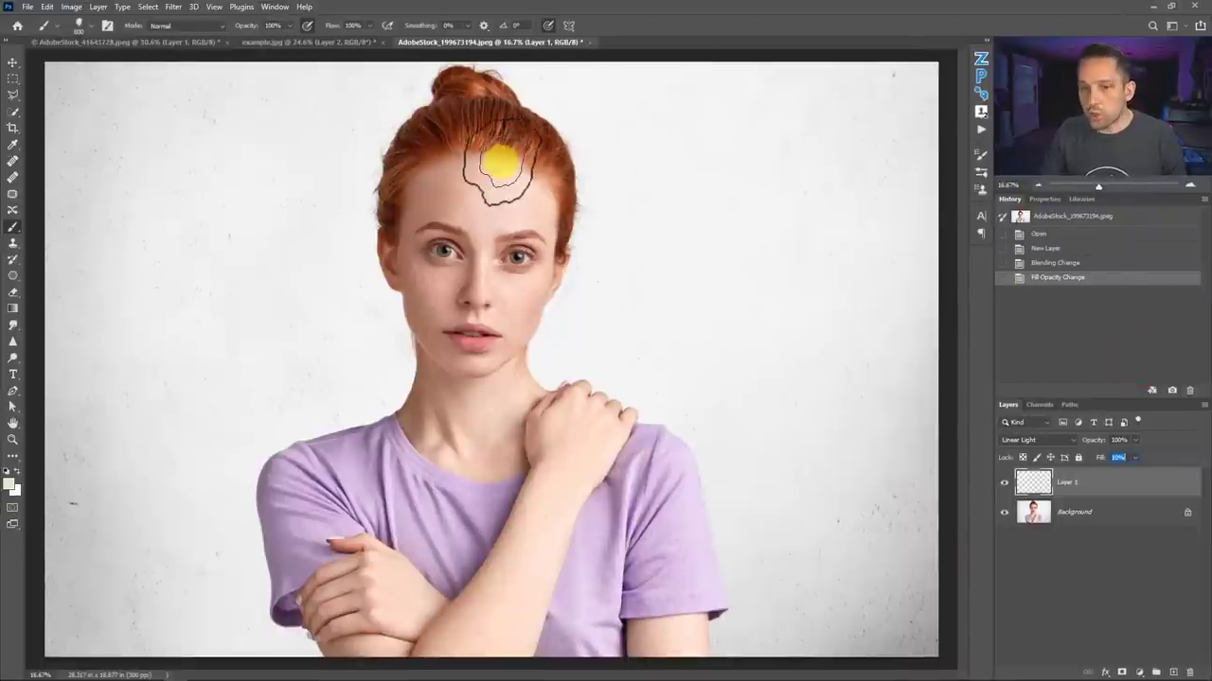
Step: Sample the skin tone from the woman's forehead and brush it over her skin on Layer 1
key("alt")
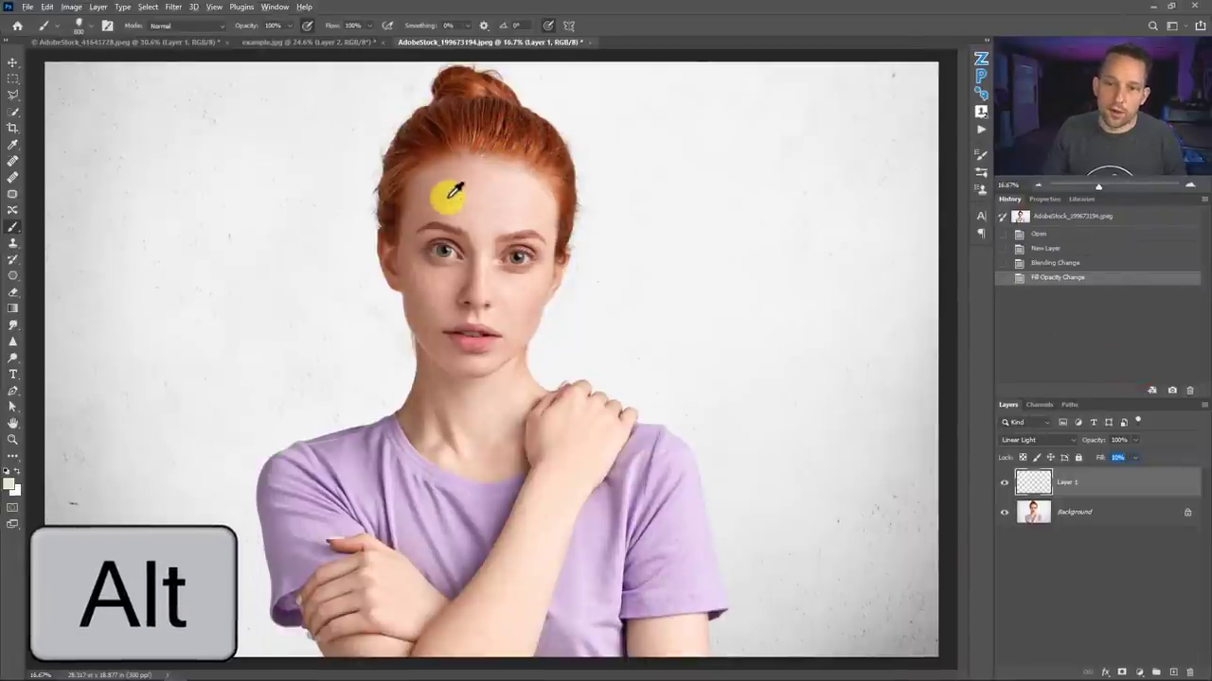
left_click(457, 189, "alt")
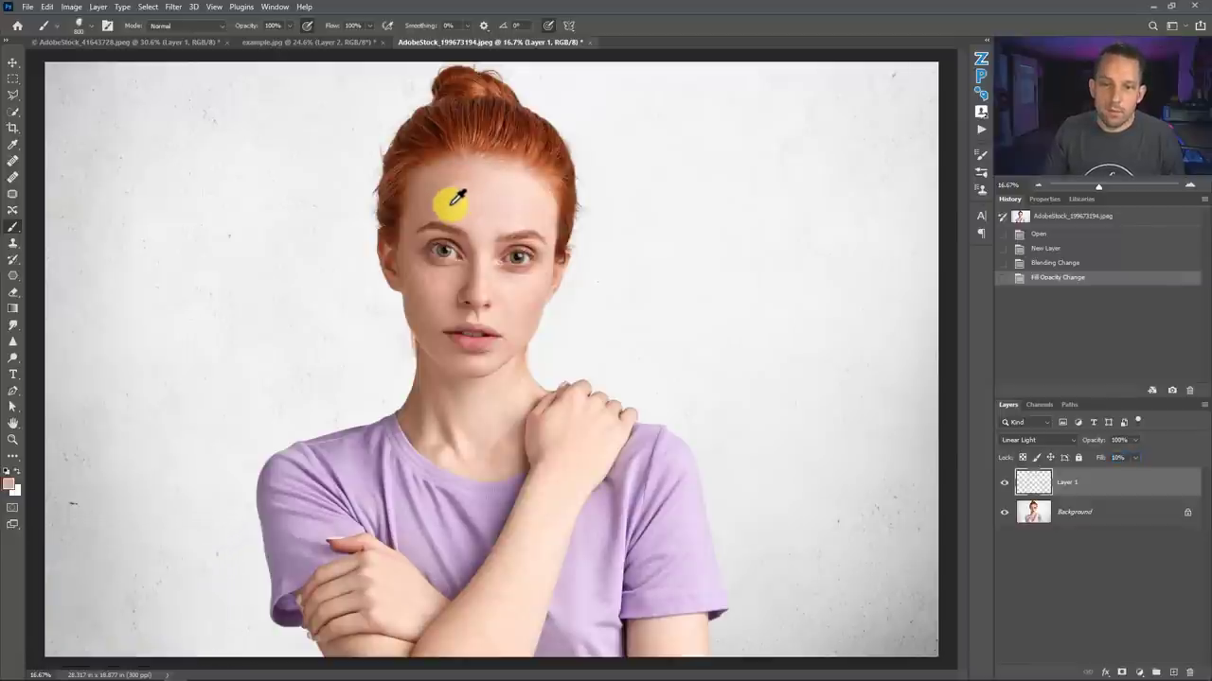
left_click(457, 192, "alt")
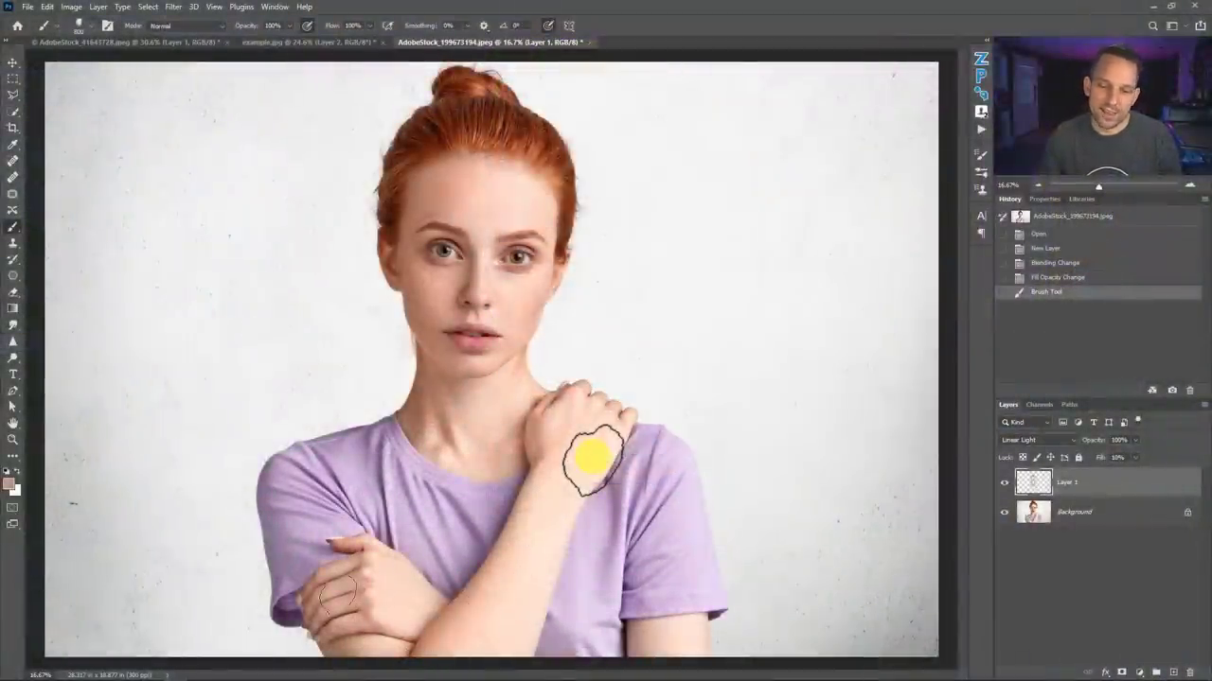
left_click_drag(518, 589, 535, 592)
left_click_drag(701, 632, 820, 613)
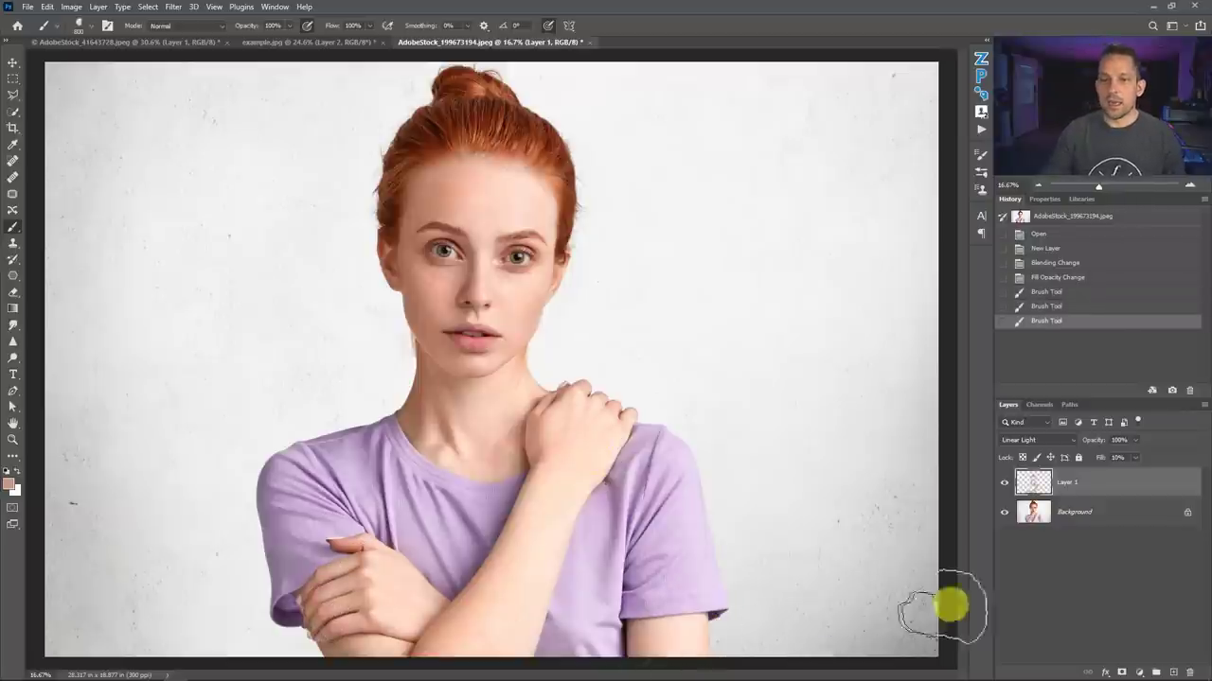
Step: Compare the portrait with and without the skin tone painted on Layer 1
left_click(1004, 483)
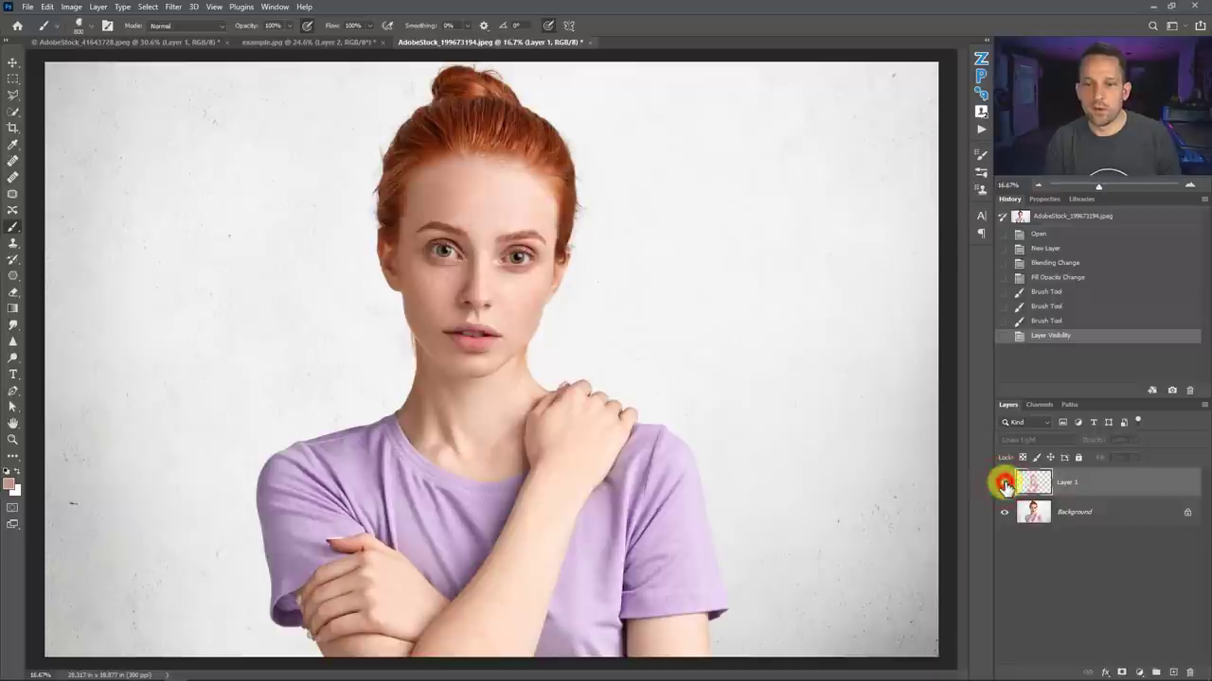
left_click(1005, 483)
left_click(1004, 482)
left_click(1004, 483)
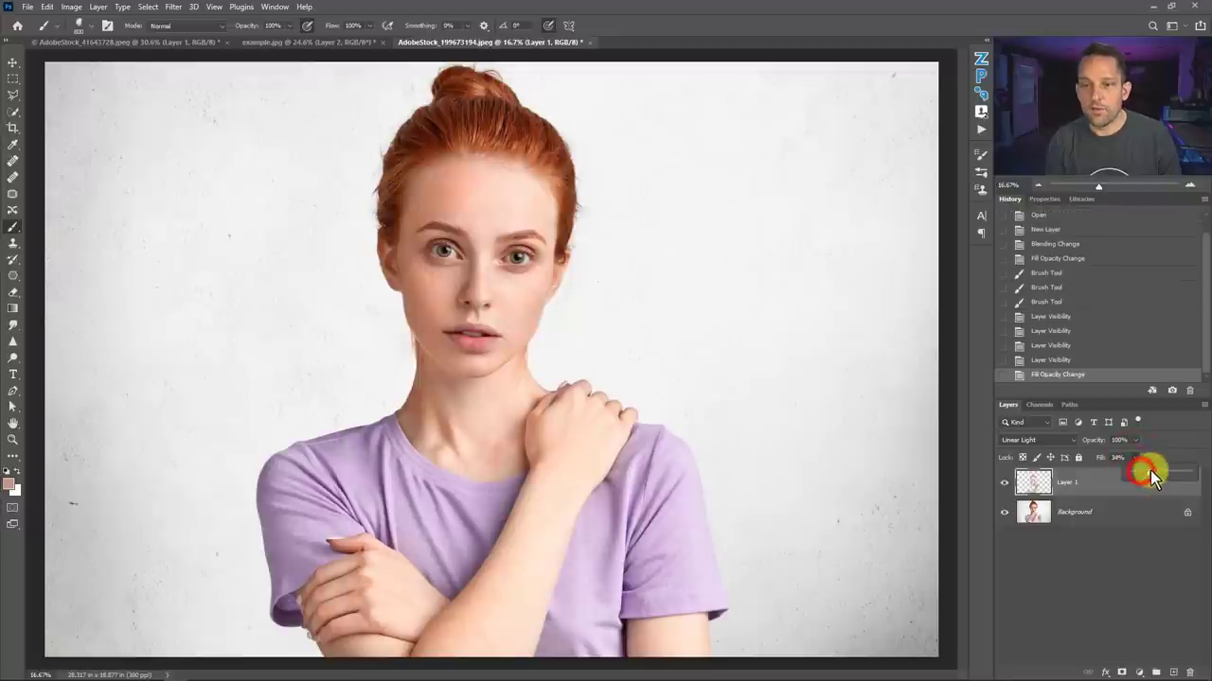
Step: Try Layer 1's fill at up to 100%, and settle on 13%
left_click_drag(1150, 470, 1171, 474)
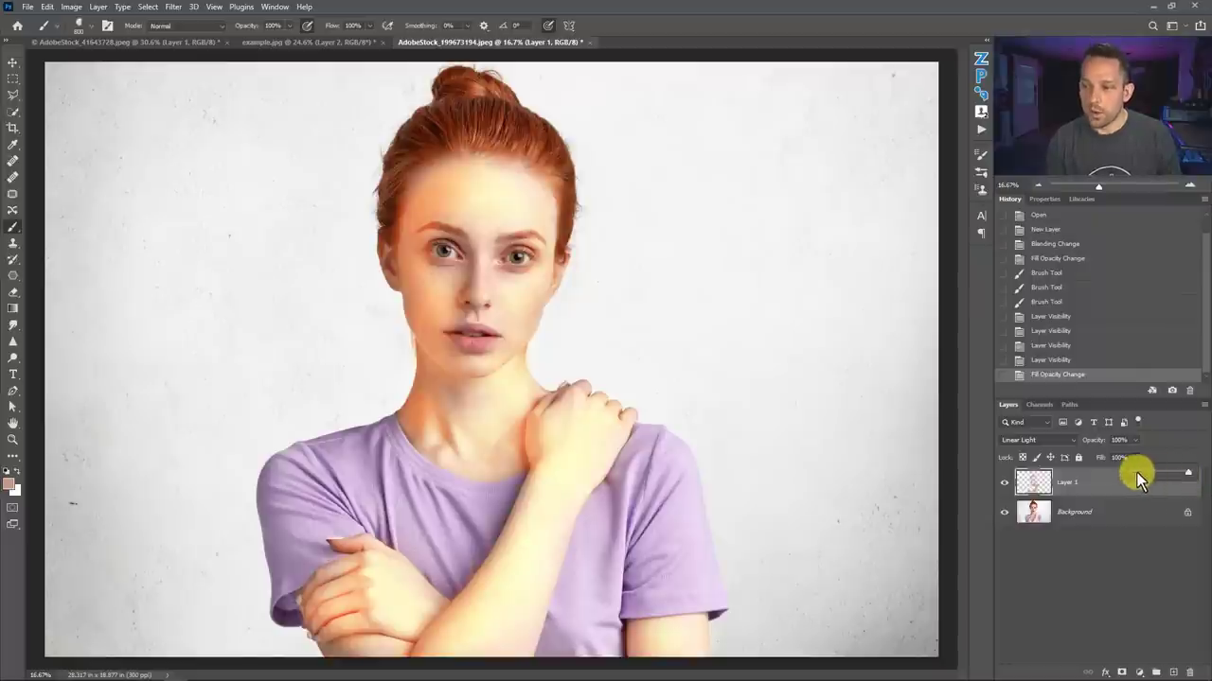
left_click(1137, 471)
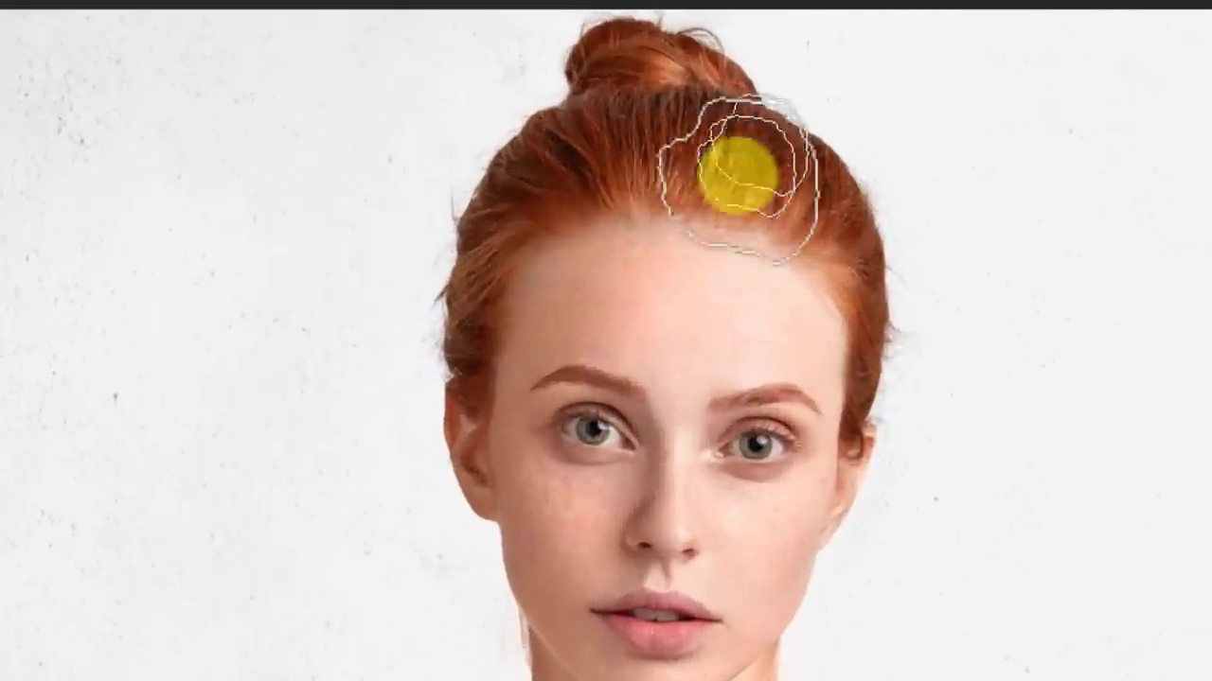
Step: Brush the sampled dark red over the woman's hair and the sampled purple over her shirt on Layer 1
key("alt")
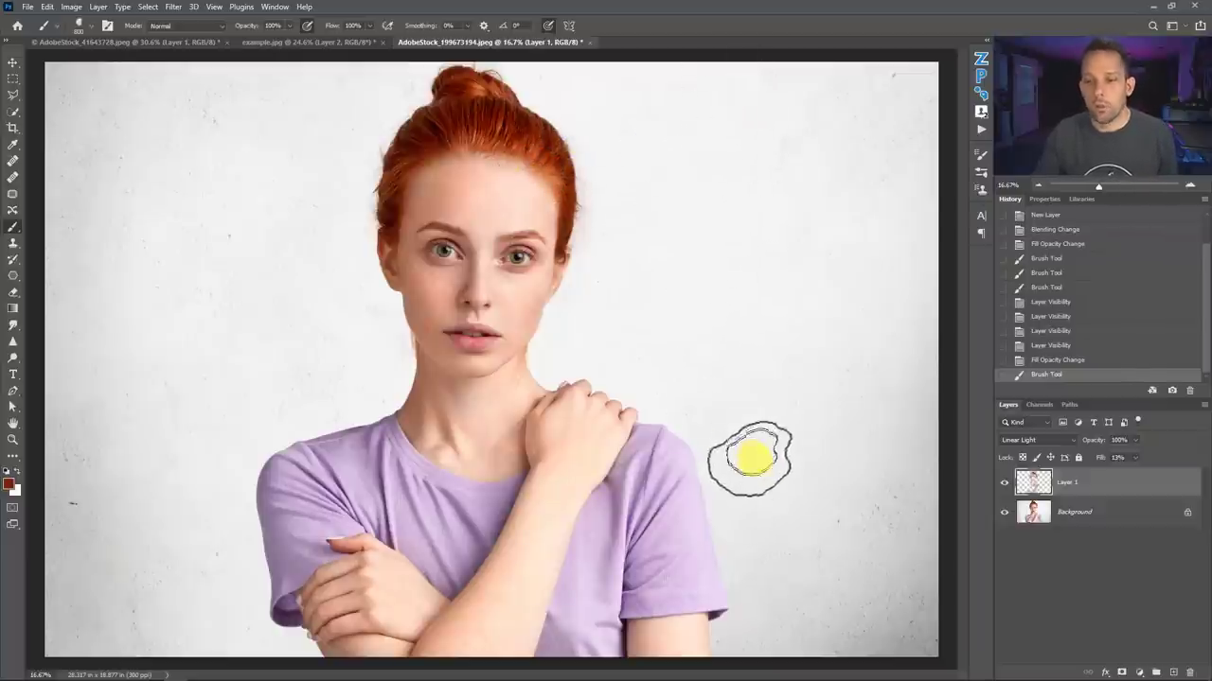
left_click(642, 530, "alt")
left_click(642, 531)
left_click(640, 511)
Step: Sample the iris color and brush it over both irises on Layer 1 with a smaller brush
left_click_drag(495, 255, 580, 273)
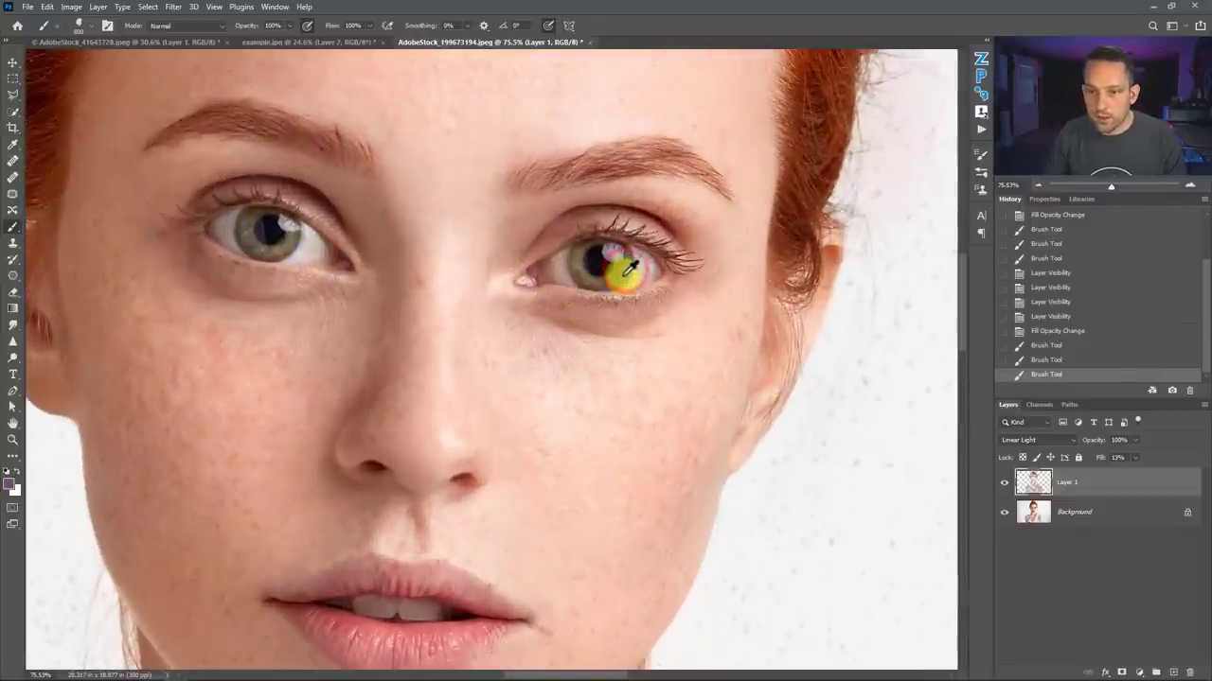
mouse_move(628, 268)
left_mouse_down()
mouse_move(575, 276)
mouse_move(579, 262)
mouse_move(571, 288)
mouse_move(527, 269)
mouse_move(665, 337)
mouse_move(654, 296)
mouse_move(587, 241)
mouse_move(604, 272)
mouse_move(613, 265)
mouse_move(579, 253)
left_mouse_up()
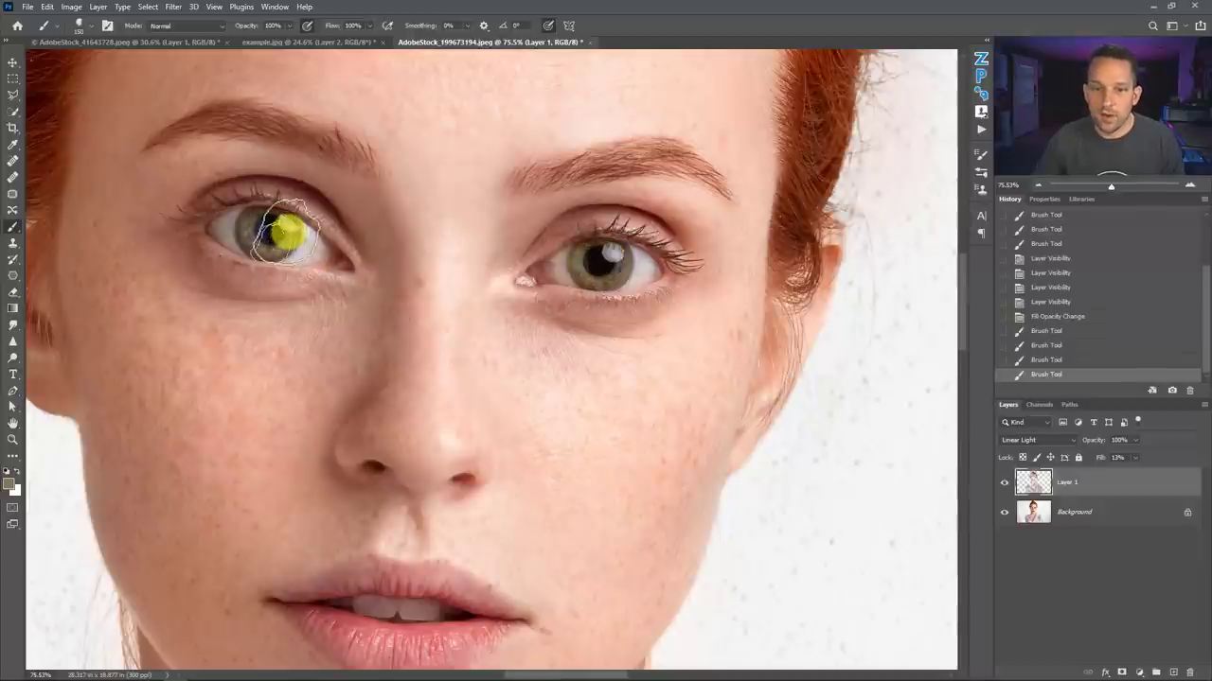
left_click_drag(286, 232, 257, 218)
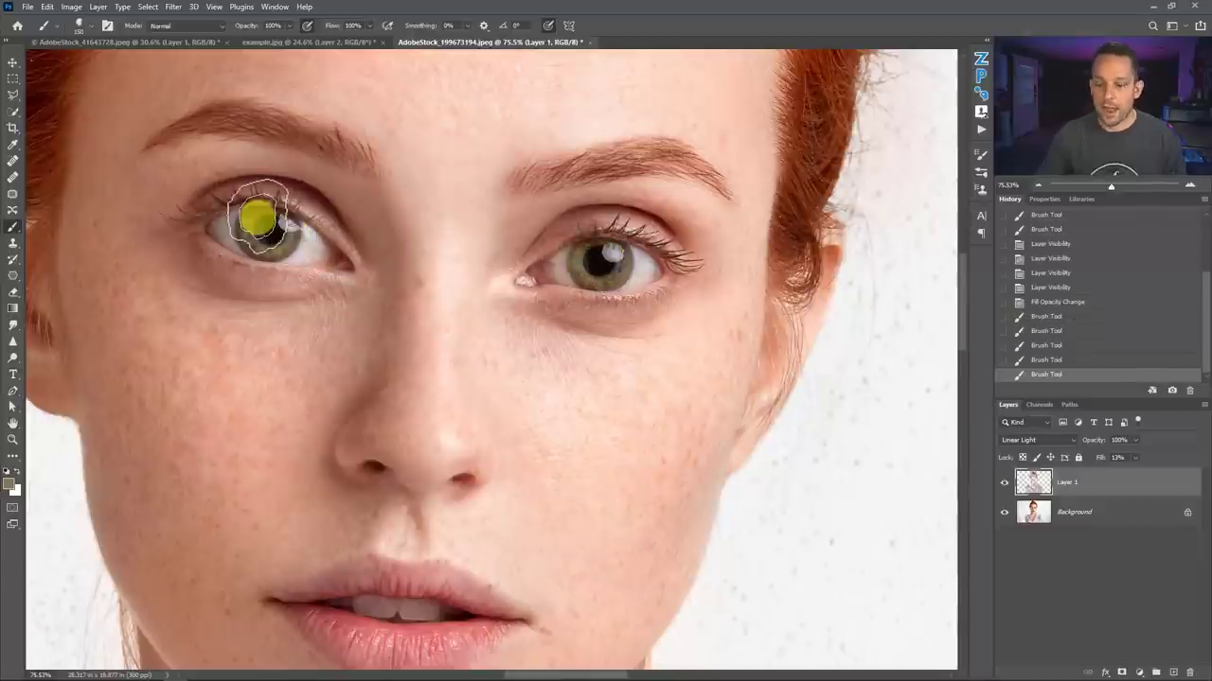
Step: Compare the whole portrait with and without all the color painted on Layer 1
right_click(355, 244, "ctrl")
left_click(379, 251)
left_click(1025, 489)
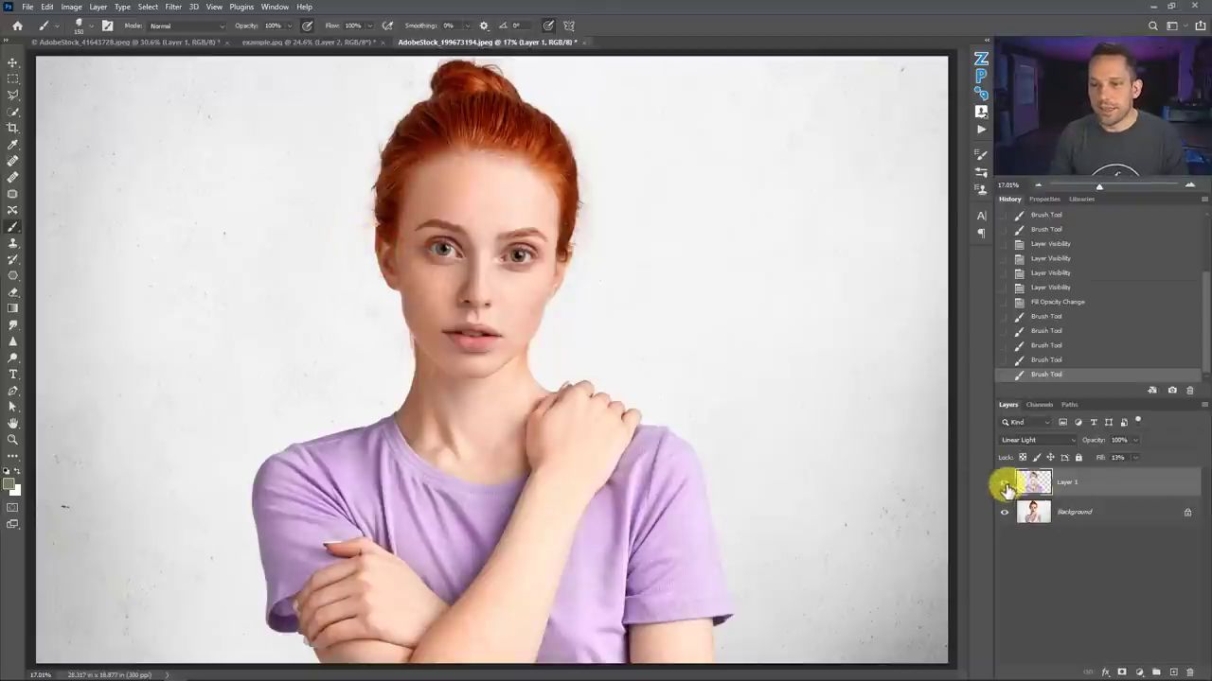
left_click(1004, 484)
left_click(1005, 484)
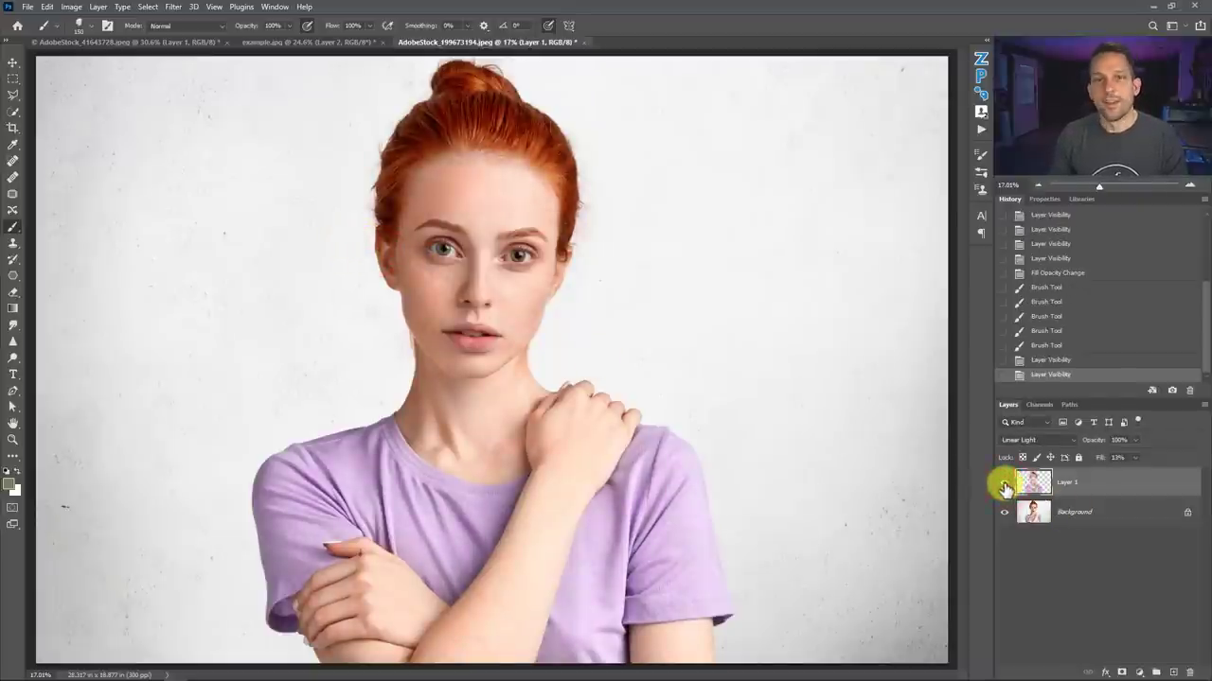